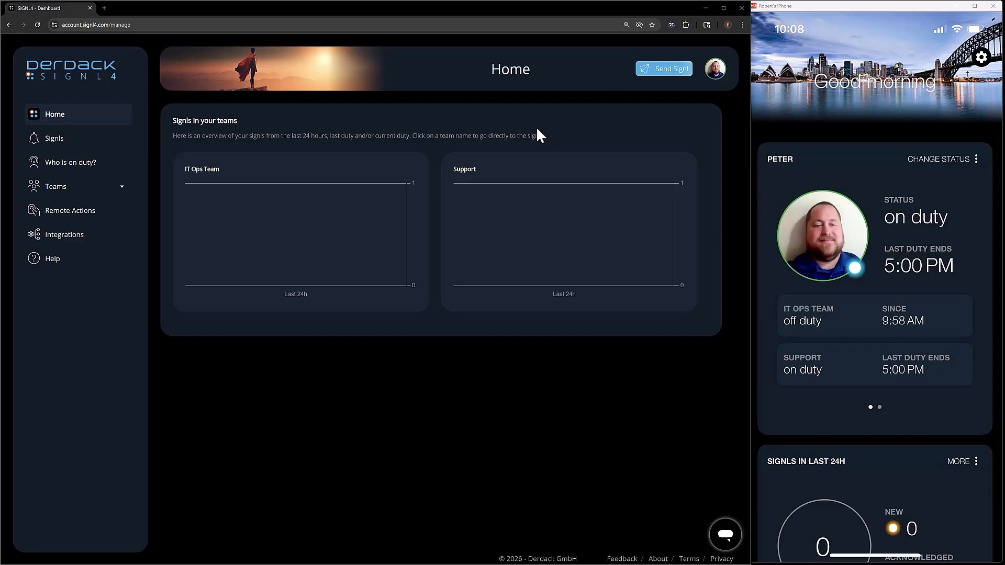
Open the absence management in the signed-in user's own profile.
click(715, 79)
click(690, 83)
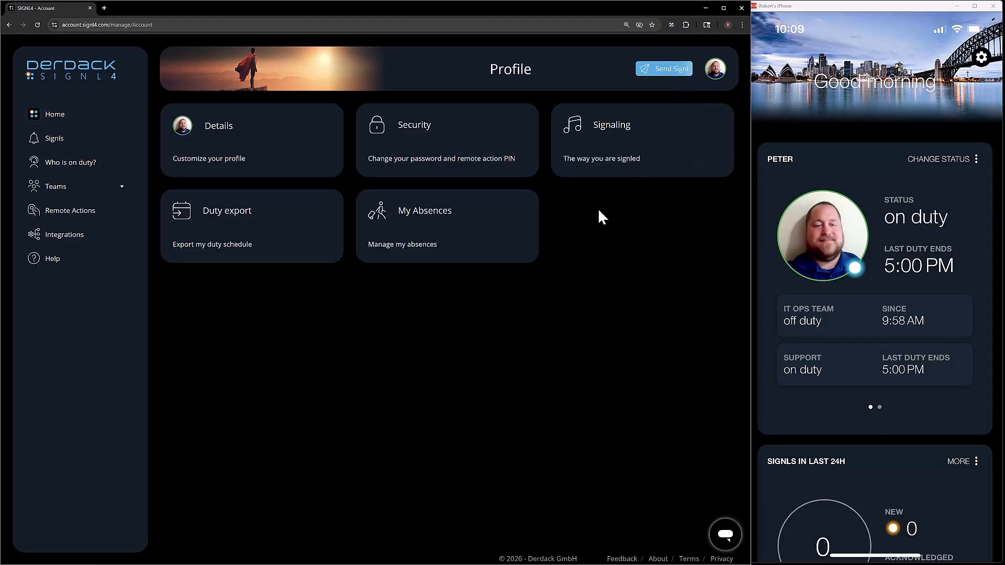
click(471, 237)
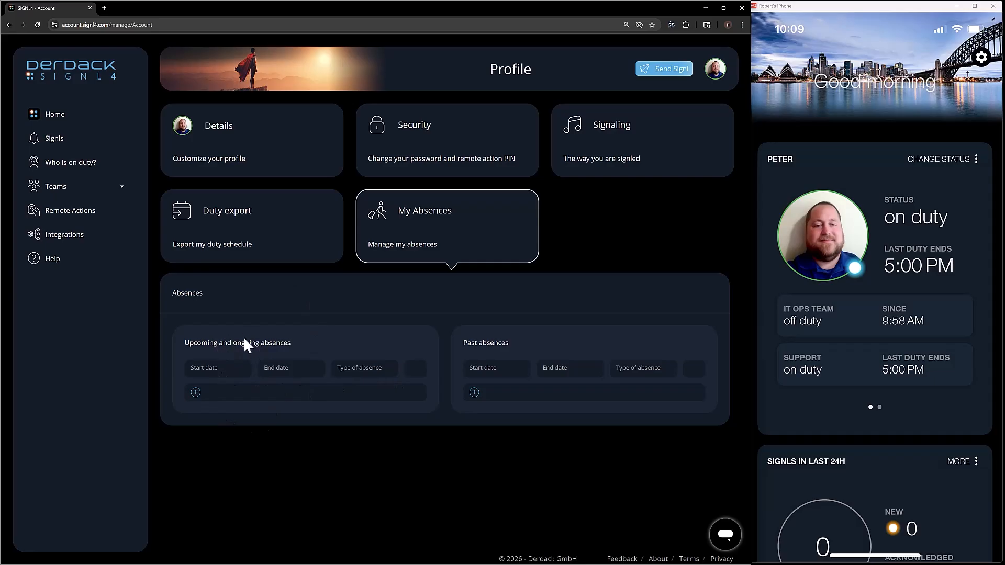
Add an upcoming absence starting 01/29/2026 and ending 02/01/2026.
click(196, 393)
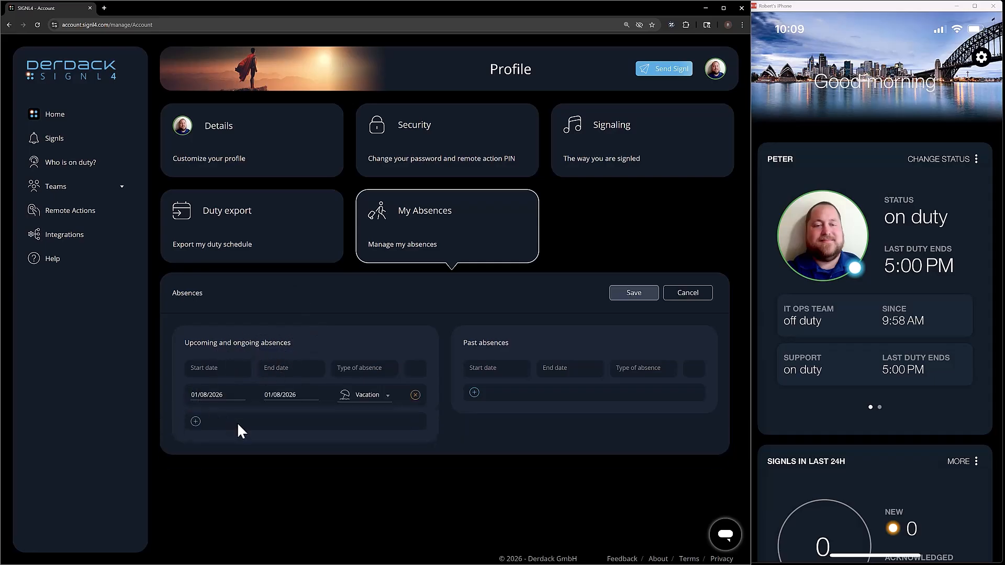
click(236, 396)
click(234, 510)
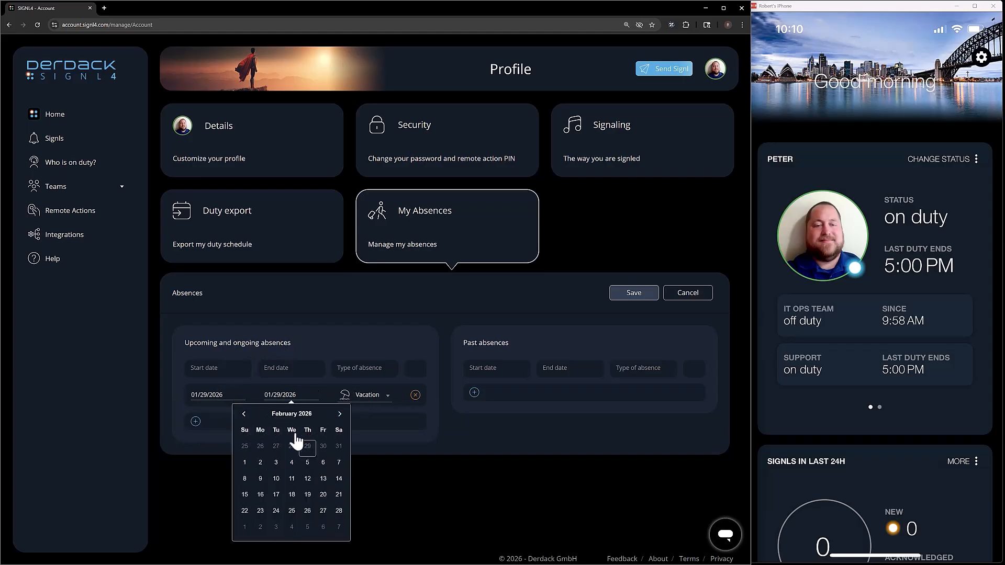
click(246, 463)
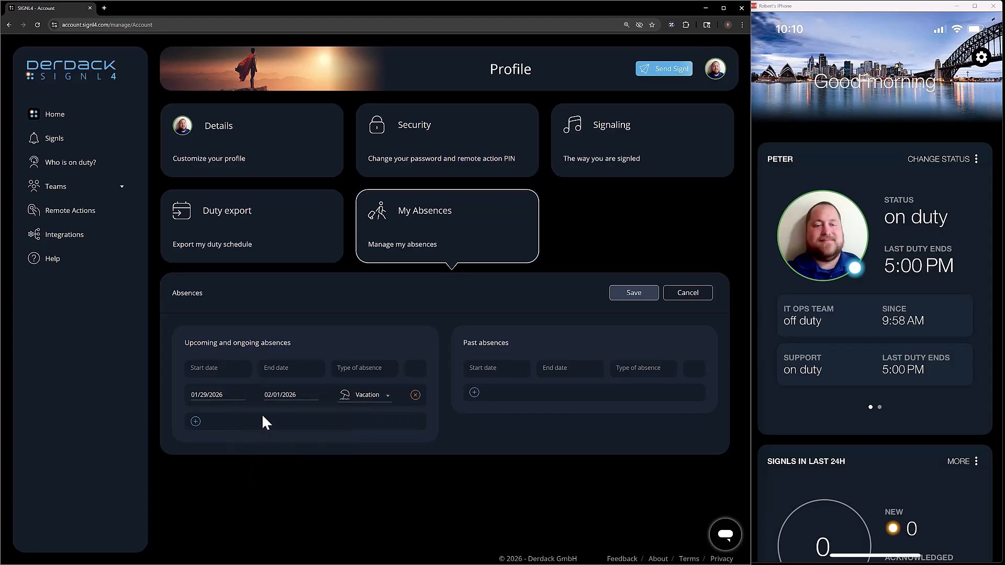
Save the new absence with the type Vacation and reopen the personal absence list to check it.
click(357, 395)
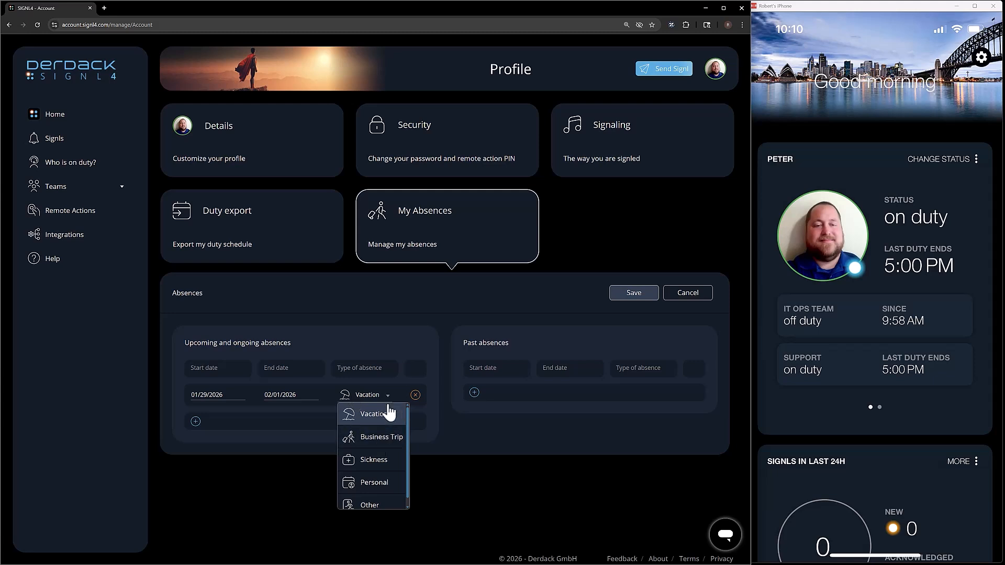
scroll(368, 449, down, 1)
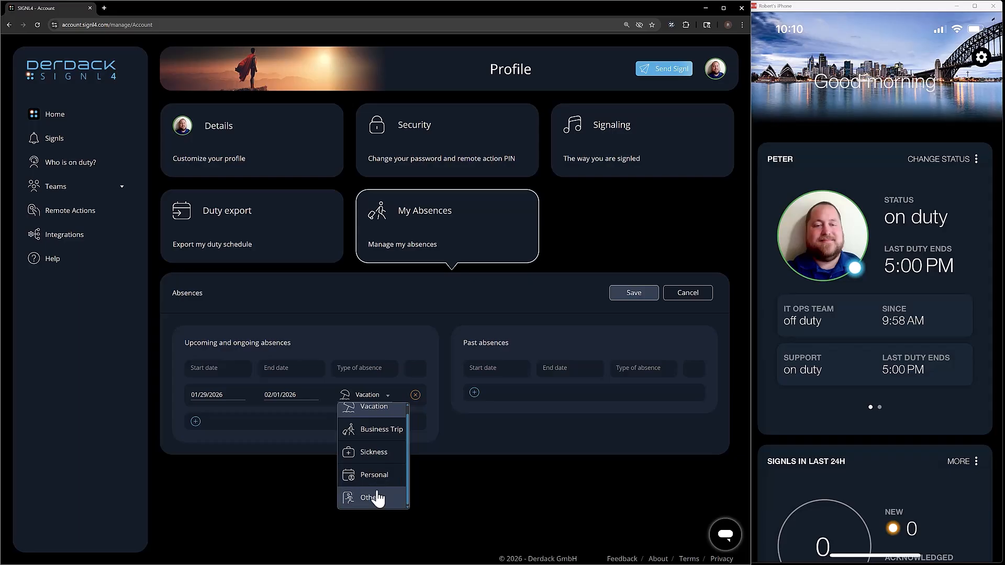
scroll(381, 456, up, 1)
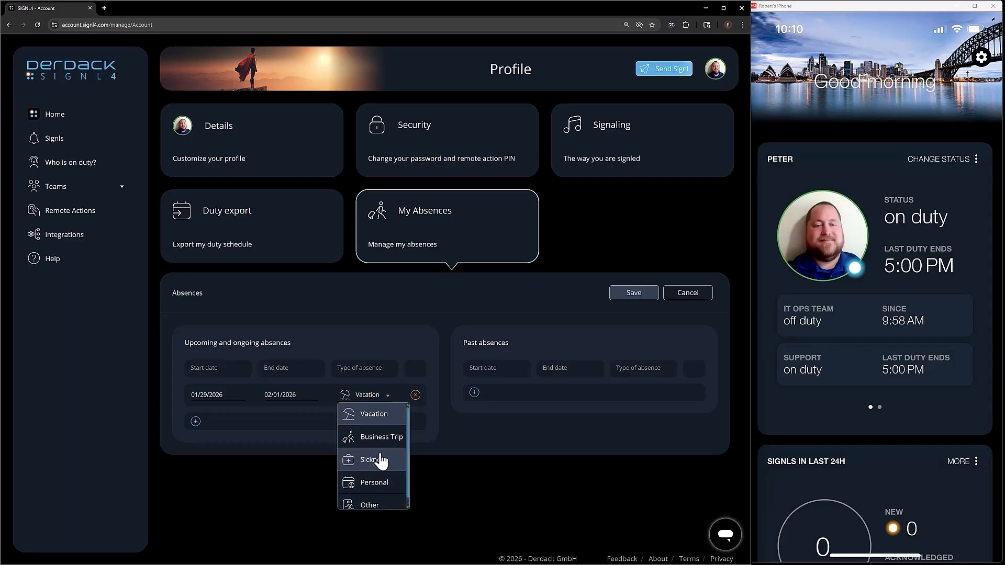
click(386, 419)
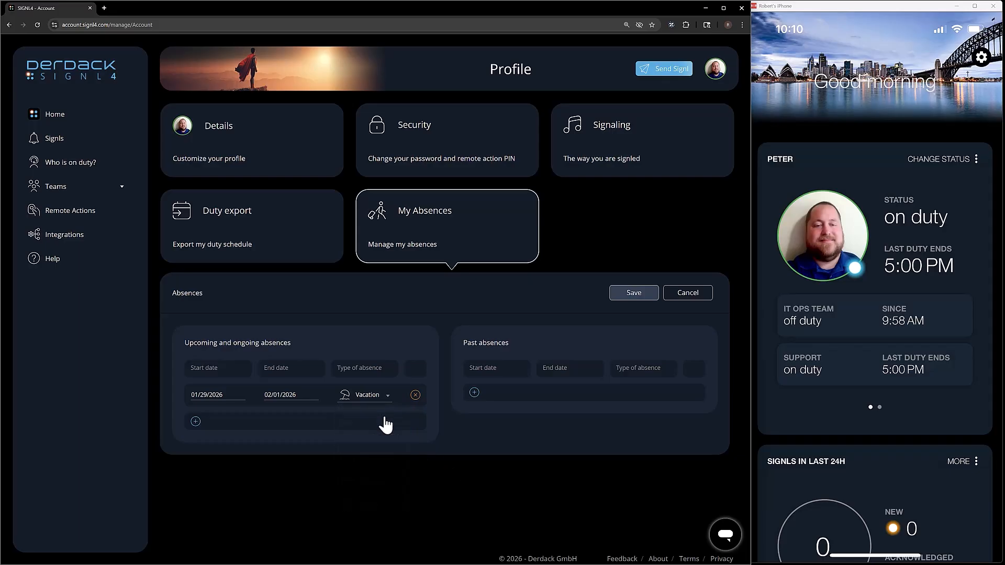
click(630, 295)
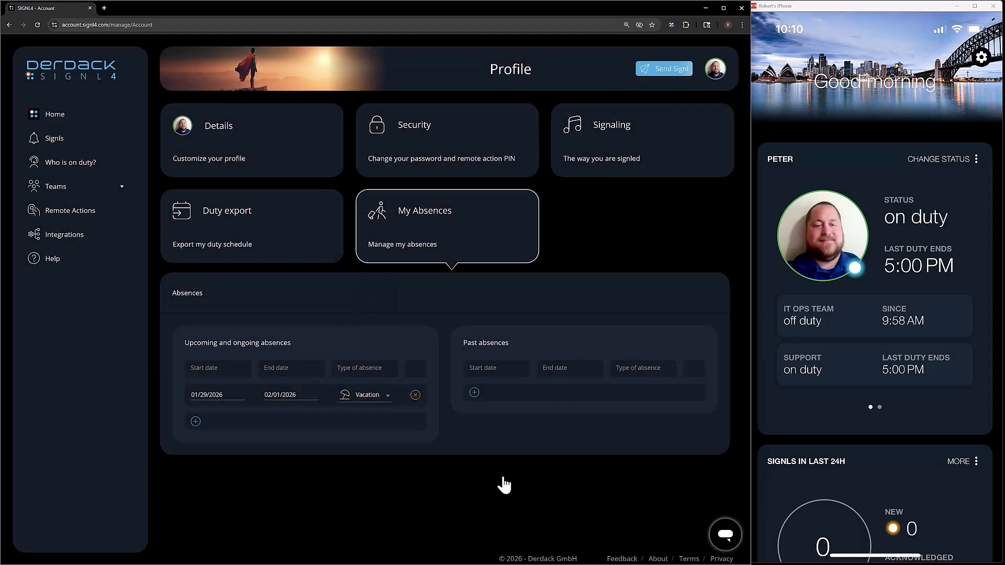
click(460, 199)
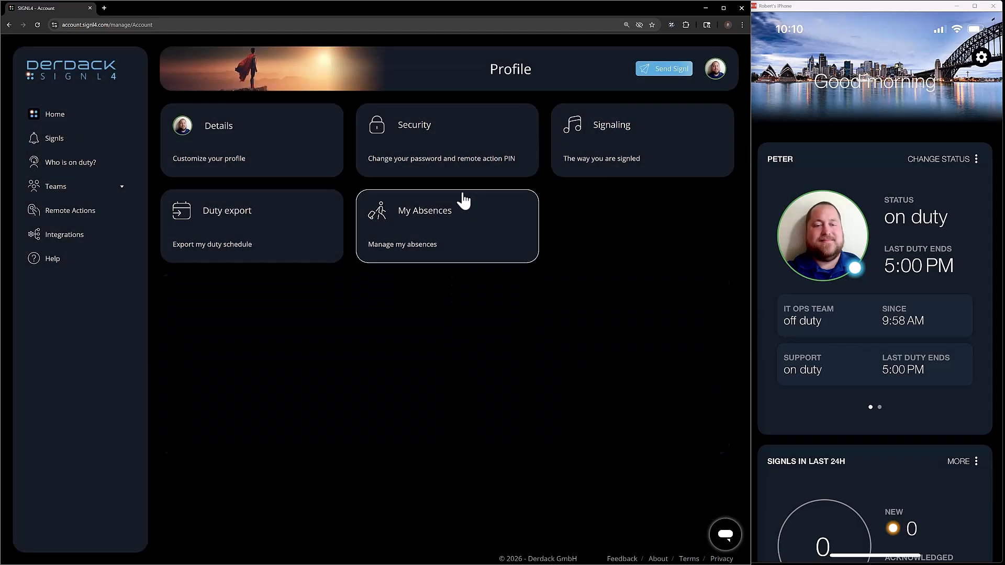
click(456, 233)
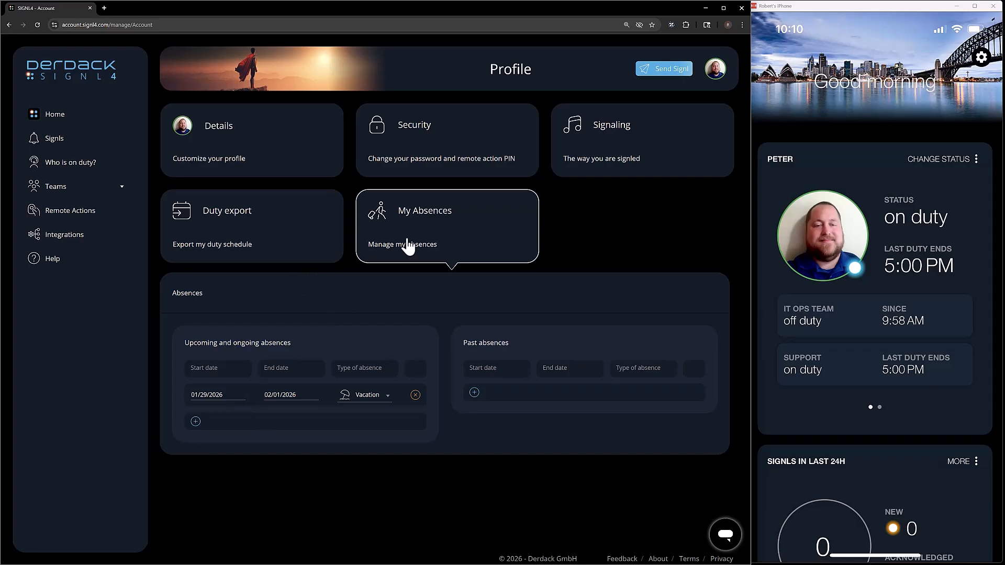
Add a second upcoming absence from 01/13/2026 to 01/15/2026 as a Business Trip and save it.
click(196, 423)
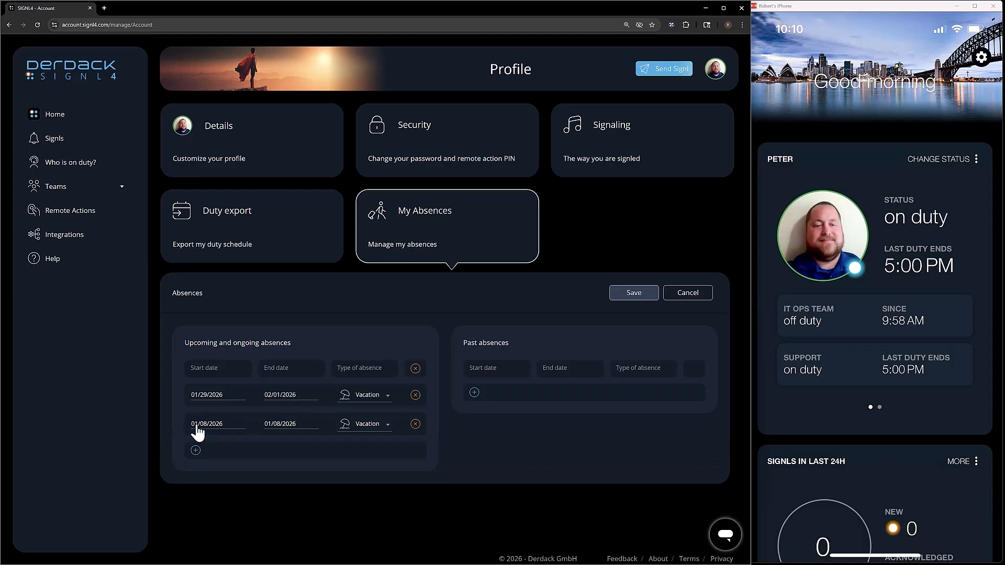
click(231, 425)
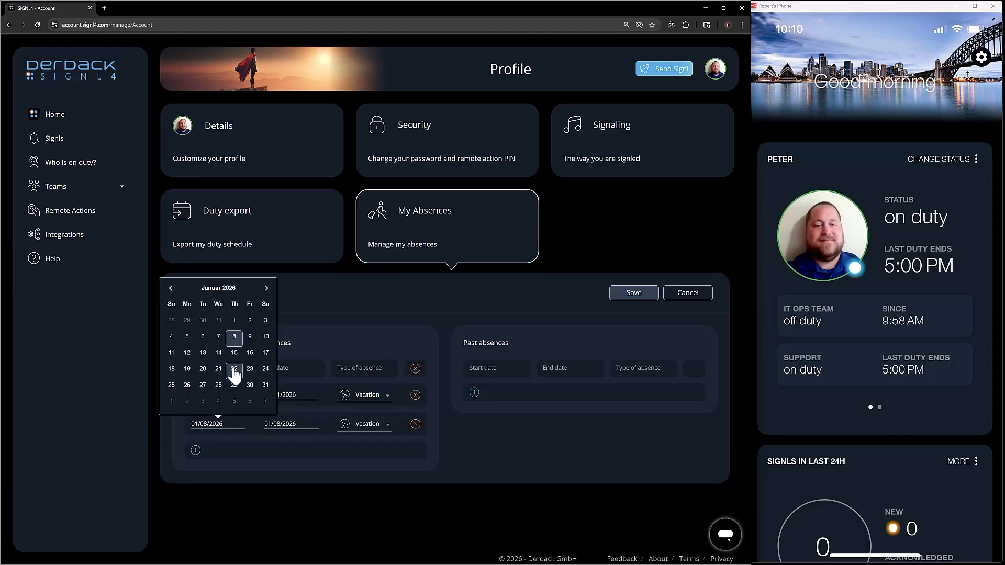
click(203, 353)
click(291, 424)
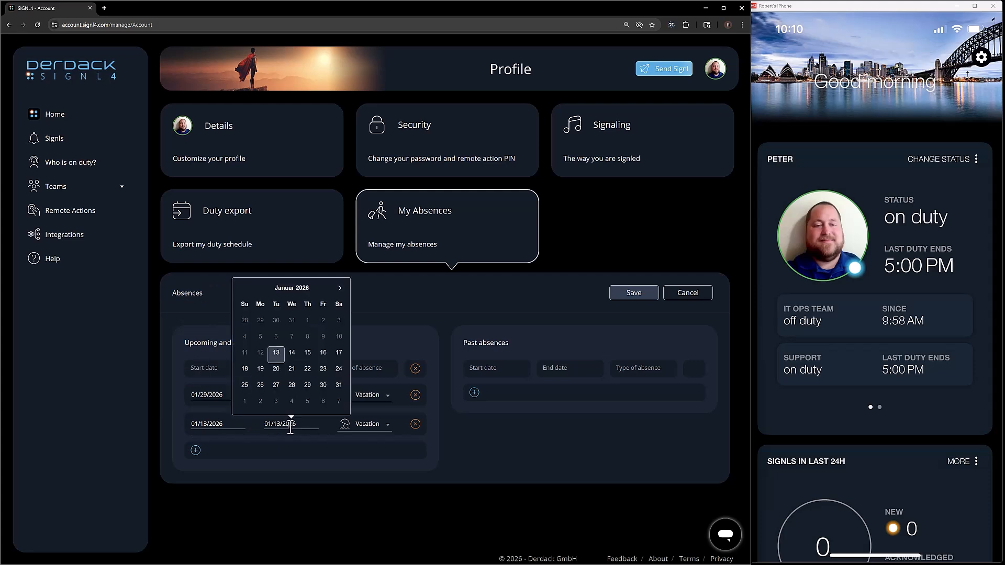
click(308, 356)
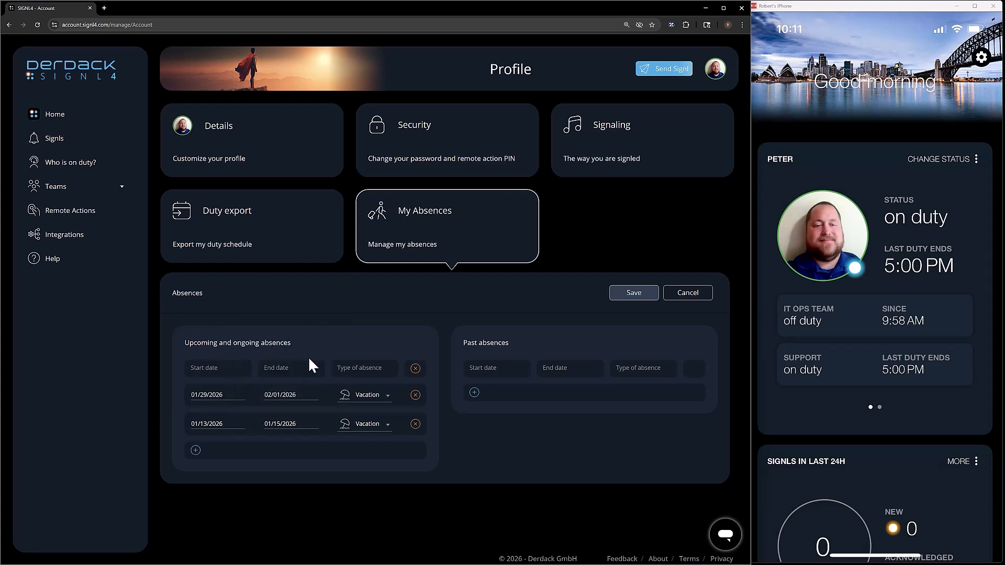
click(365, 425)
click(370, 465)
click(634, 293)
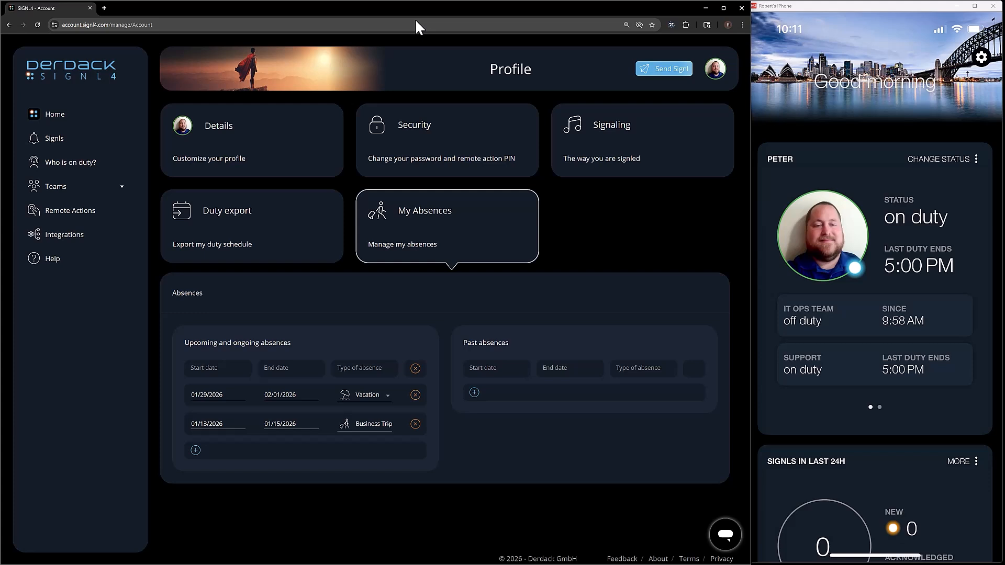
Examine the business trip entry in the IT Ops Team's duty calendar for the week of Jan 11–17, 2026.
click(55, 186)
click(64, 264)
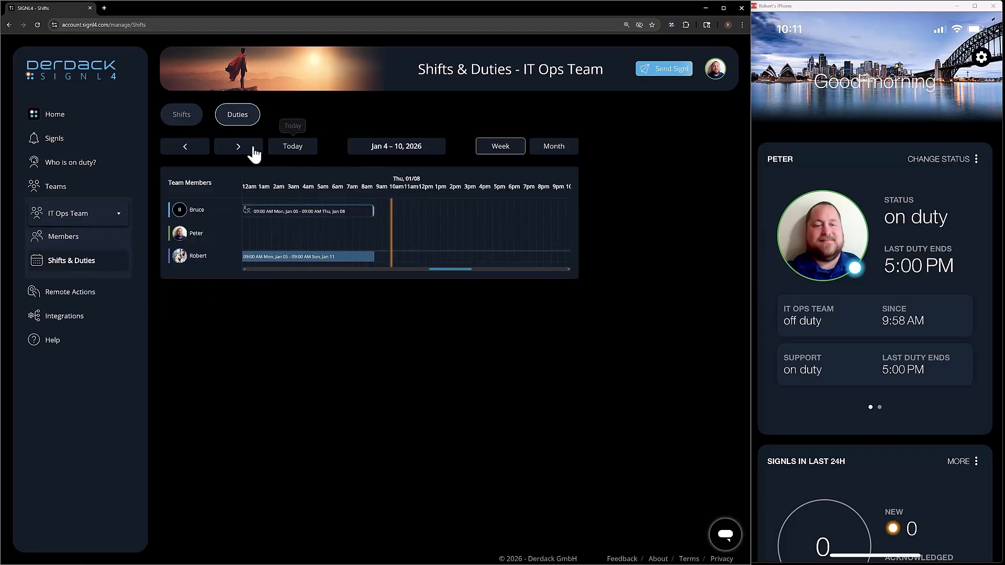
click(237, 152)
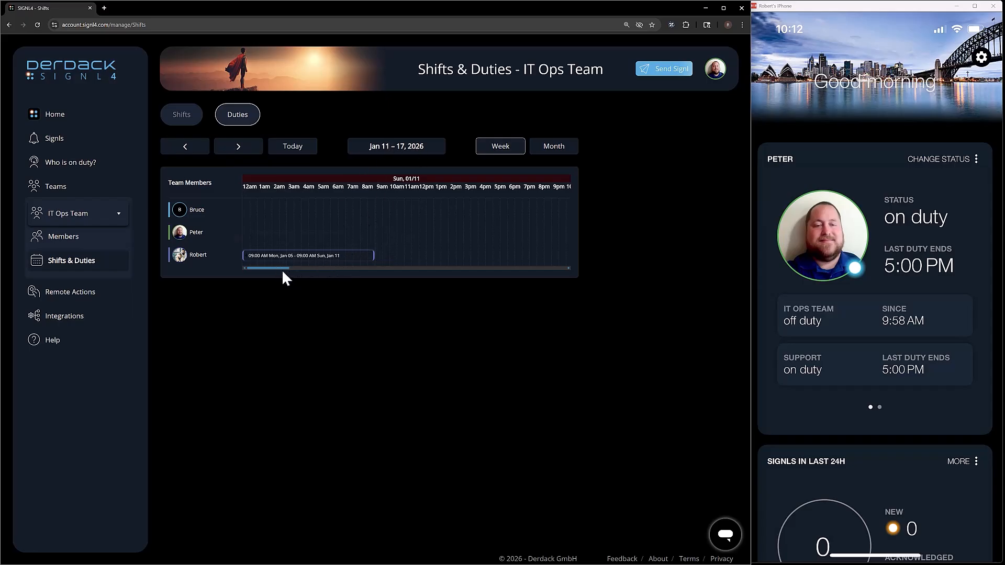
drag(275, 269, 360, 275)
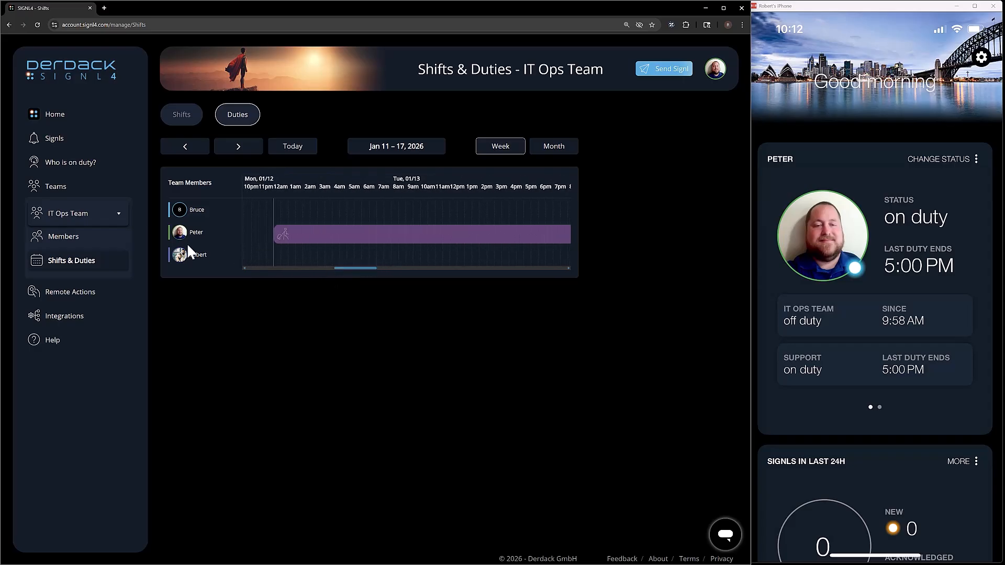
mouse_move(284, 239)
drag(347, 266, 378, 280)
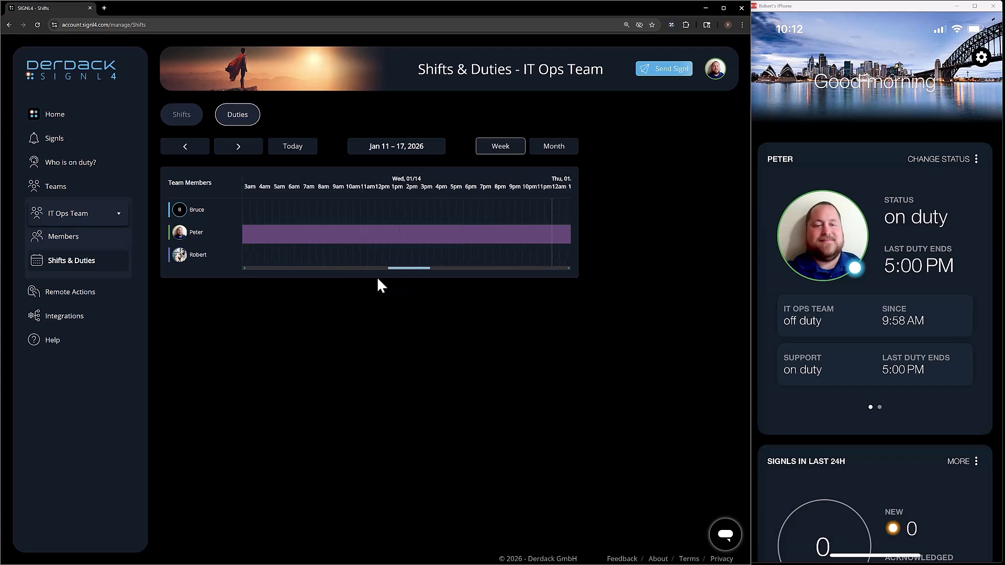
mouse_move(442, 237)
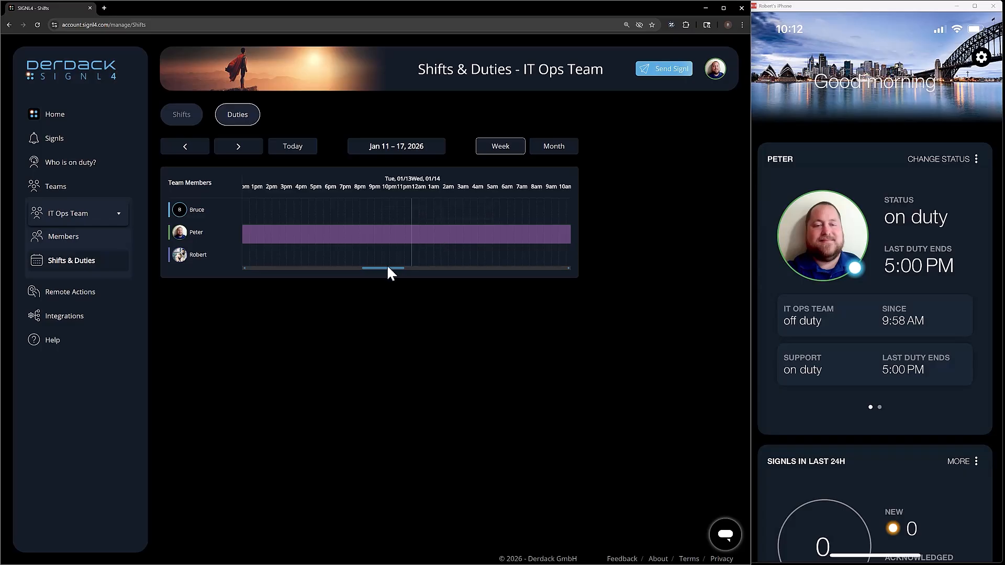
drag(386, 269, 373, 267)
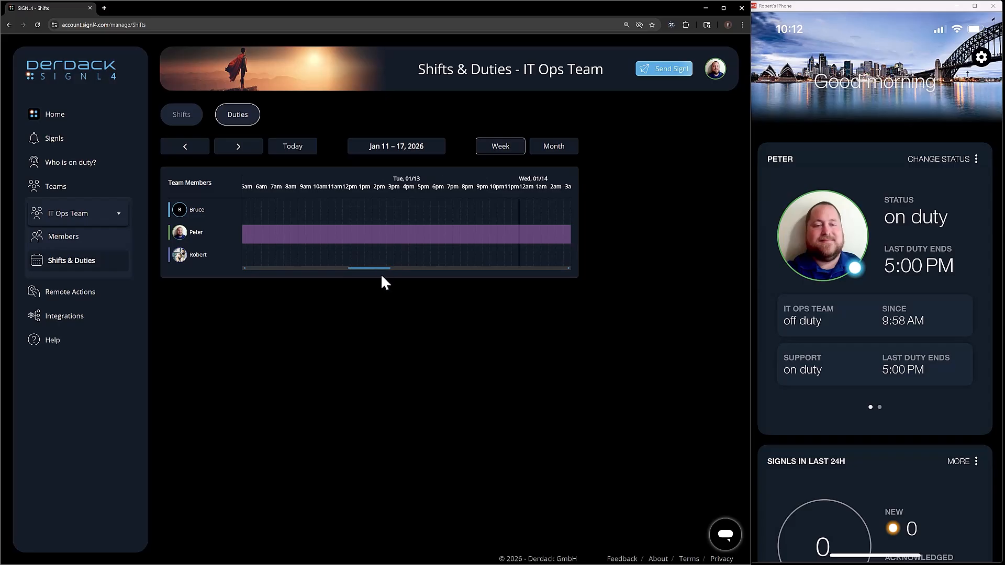
drag(381, 273, 347, 271)
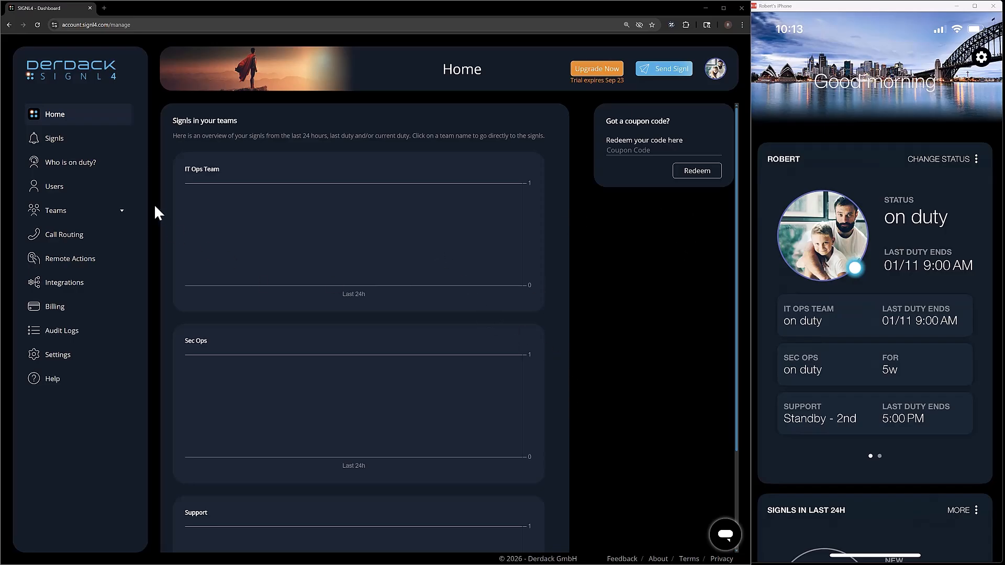
Examine the business trip entry in the Support team's duty calendar for the week of Jan 11–17, 2026.
click(124, 217)
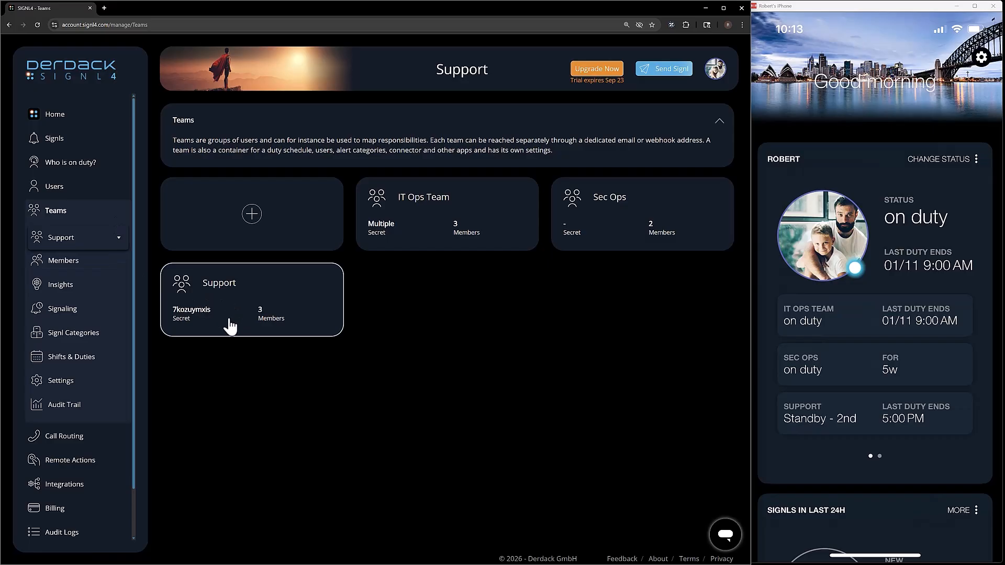
click(95, 361)
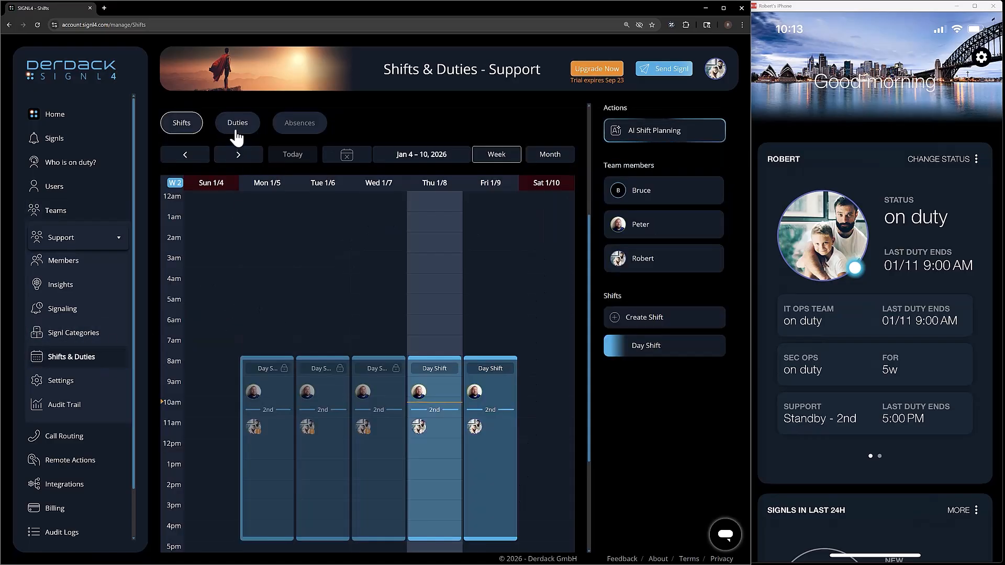
click(236, 132)
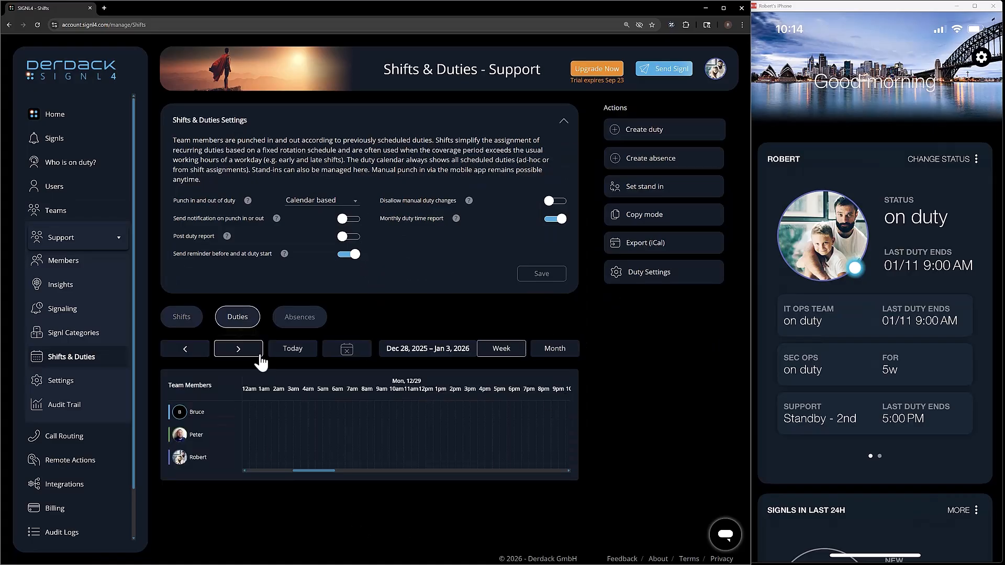
click(292, 348)
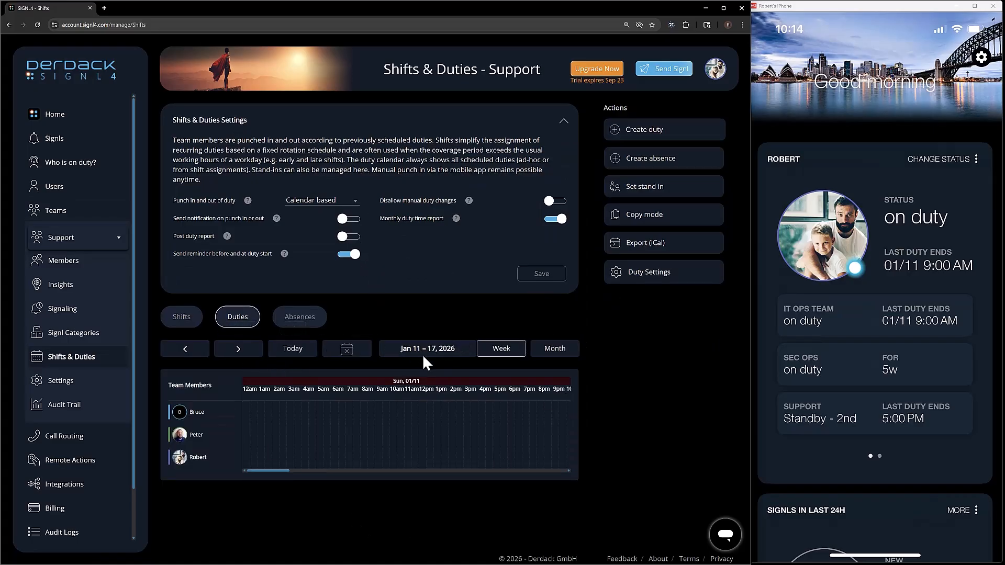
drag(276, 469, 313, 473)
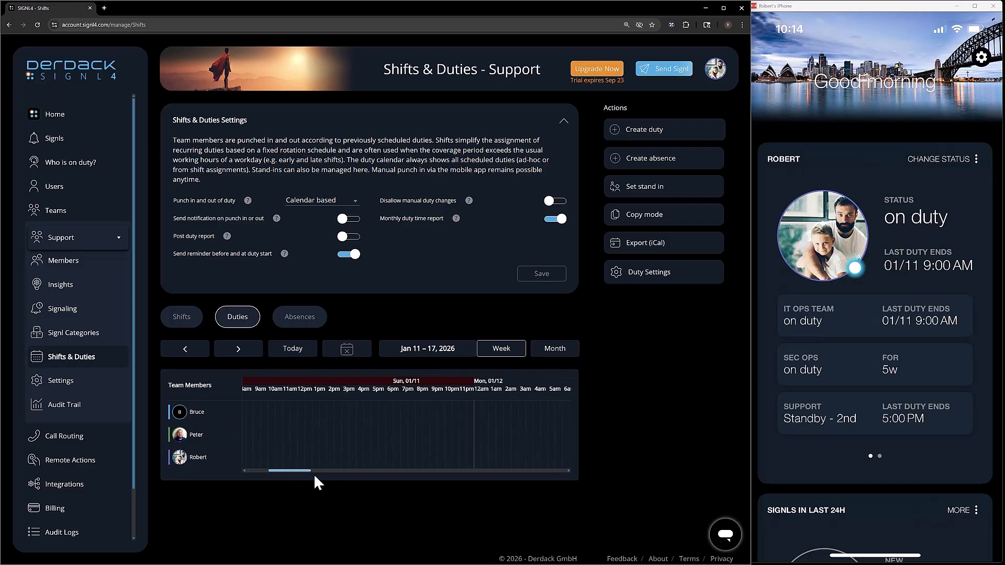
mouse_move(261, 438)
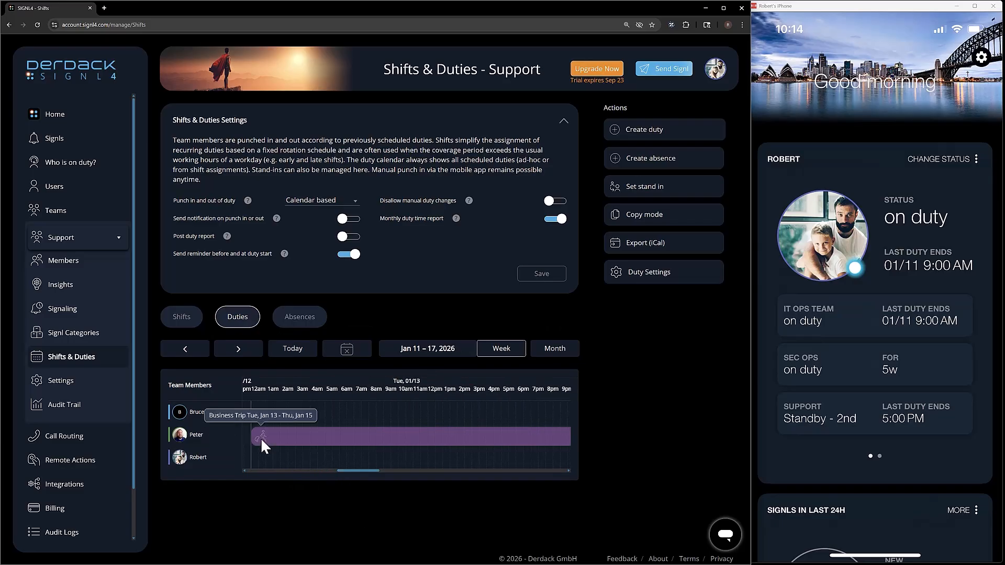
Examine the vacation entry around Jan 29 in the Support team's duty calendar for Jan 25–31, 2026.
click(241, 350)
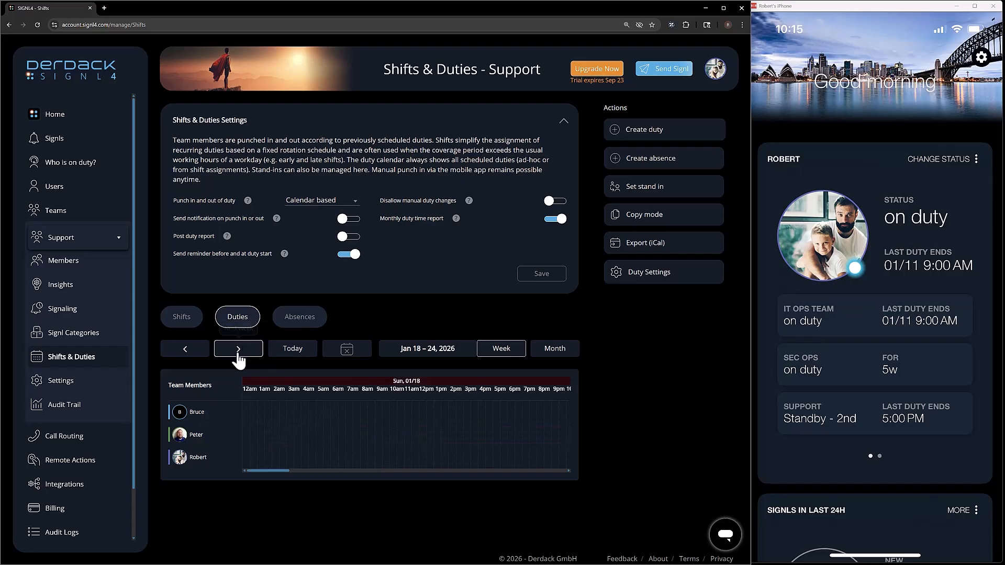
click(239, 349)
drag(265, 470, 429, 483)
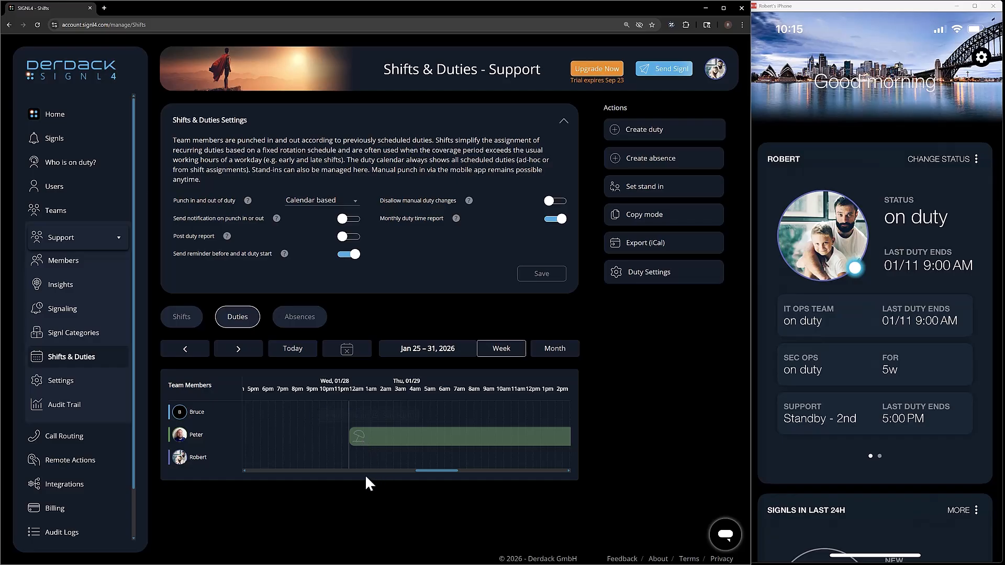
Start a new Vacation absence in the Support team's absence list for the first listed team member.
click(299, 318)
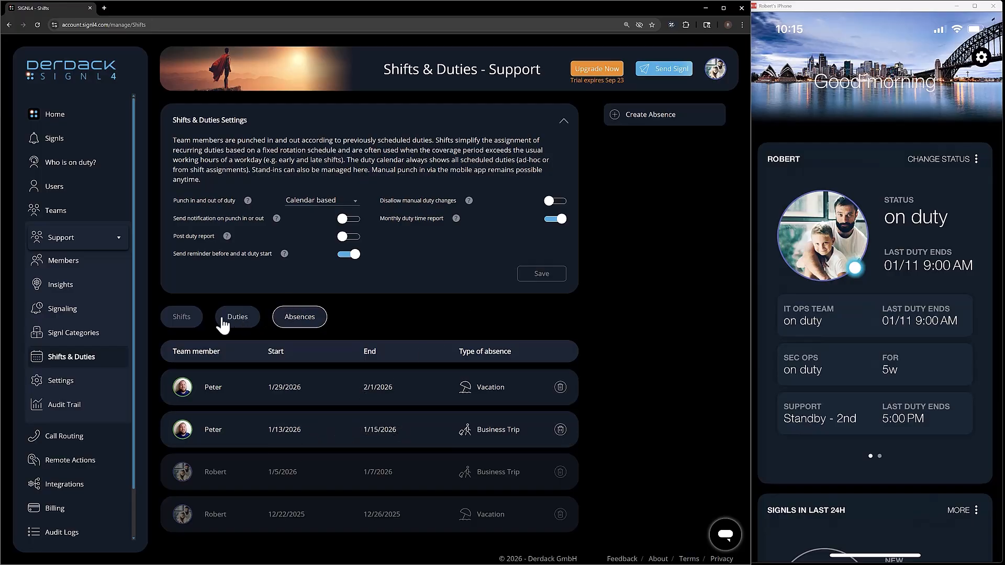
click(650, 116)
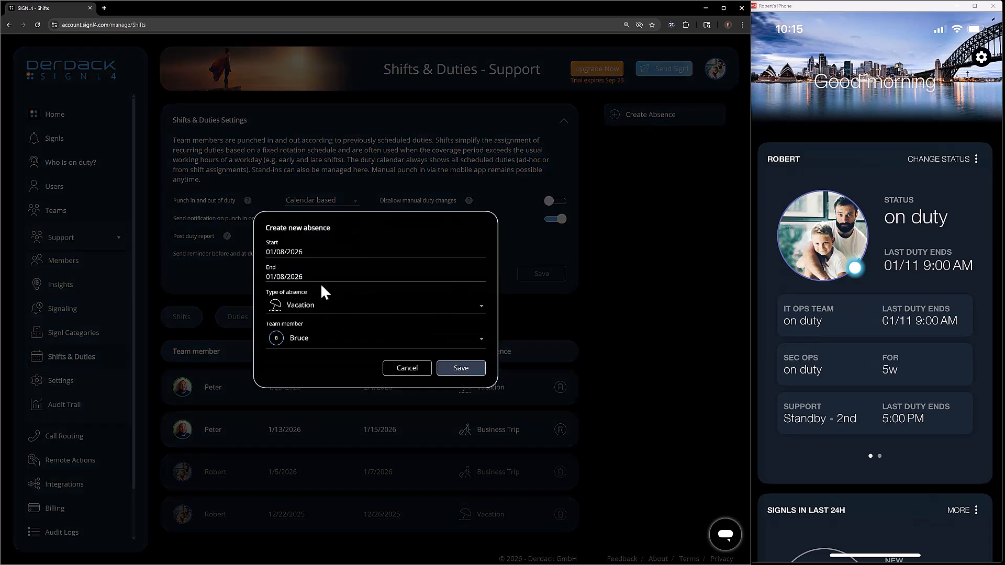
click(316, 339)
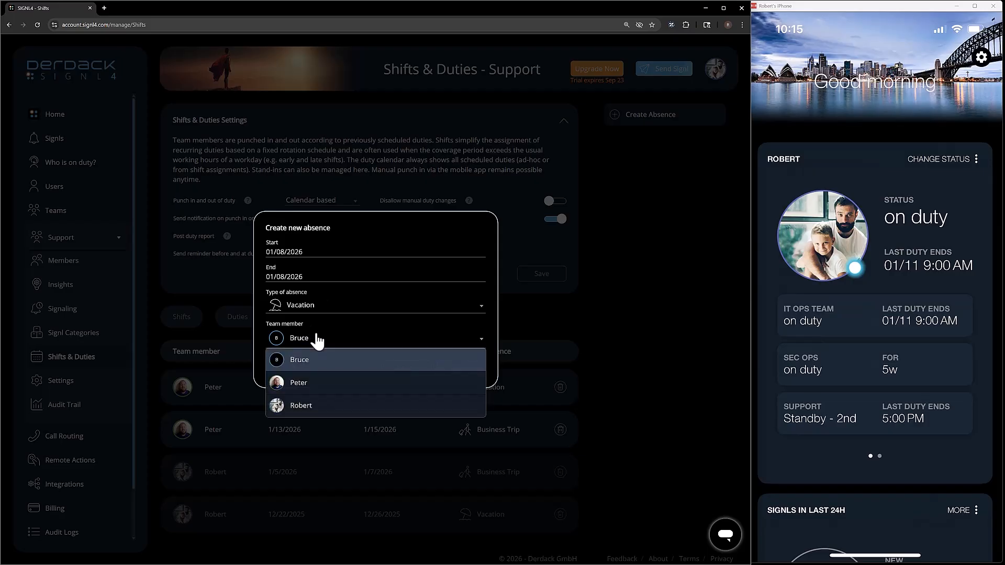
click(311, 373)
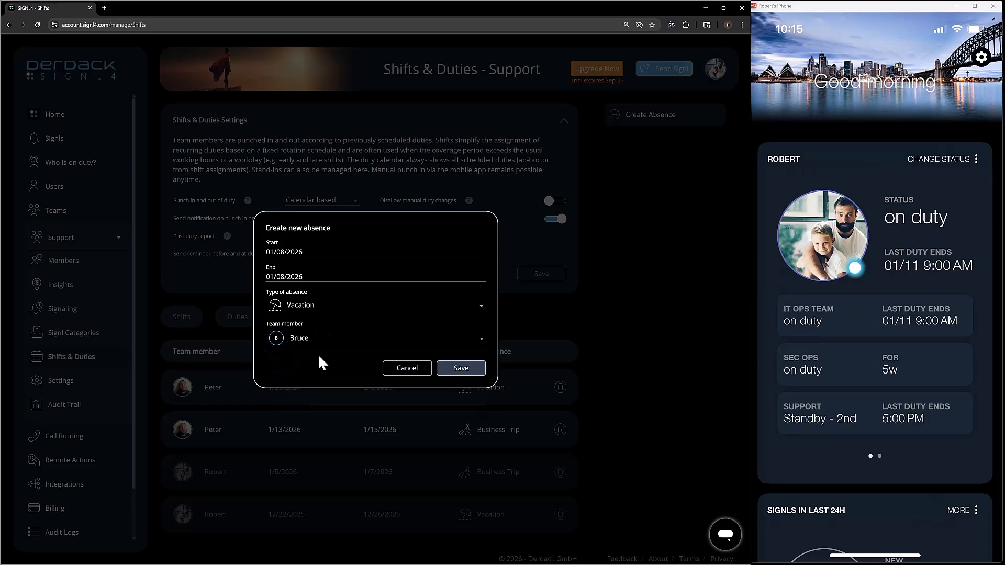
Set the new absence to run from 02/13/2026 to 02/16/2026 and save it.
click(301, 253)
click(424, 272)
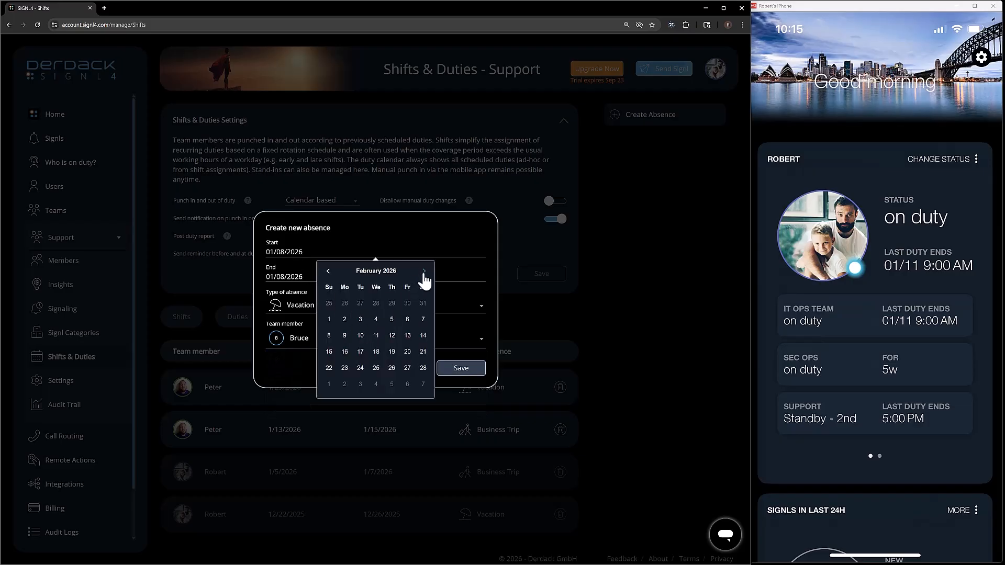
click(408, 336)
click(339, 277)
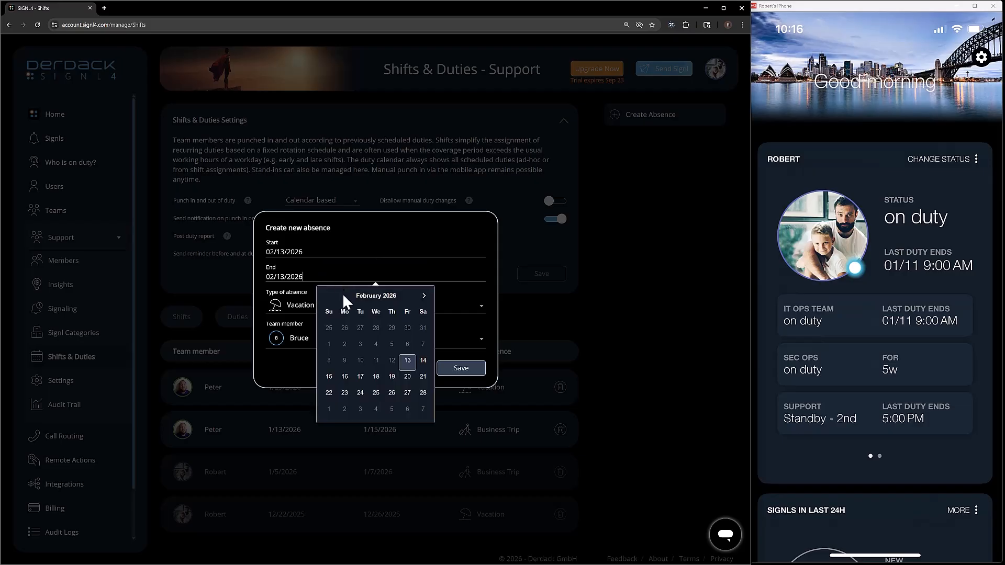
click(343, 377)
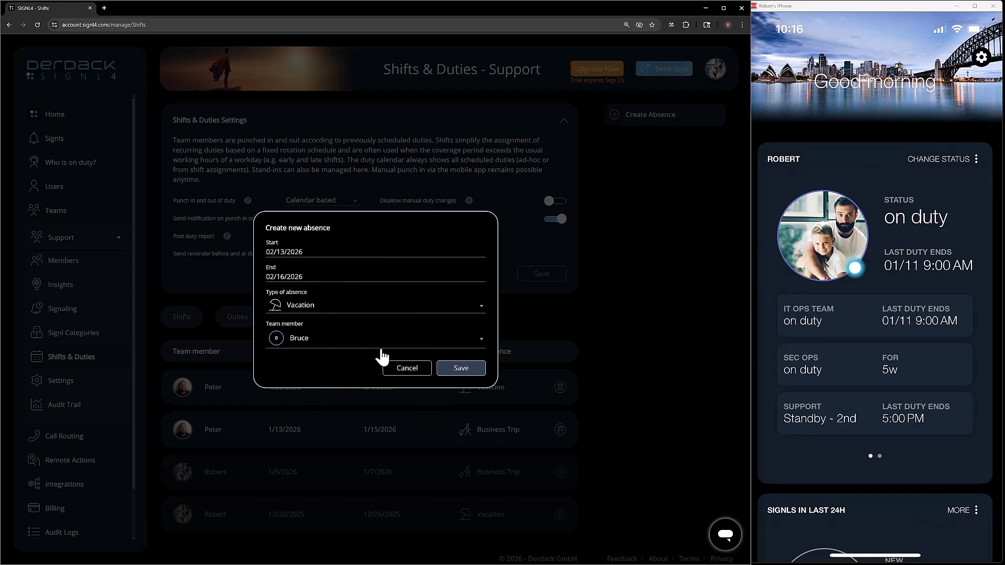
click(472, 369)
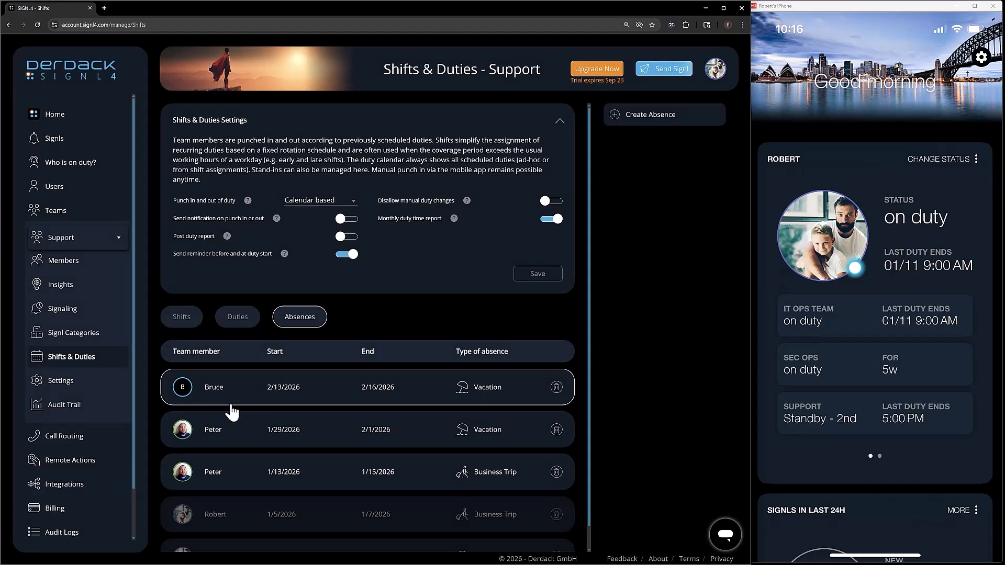
Examine the team's absences in the duty calendar for February 2026 and January 2026.
click(237, 317)
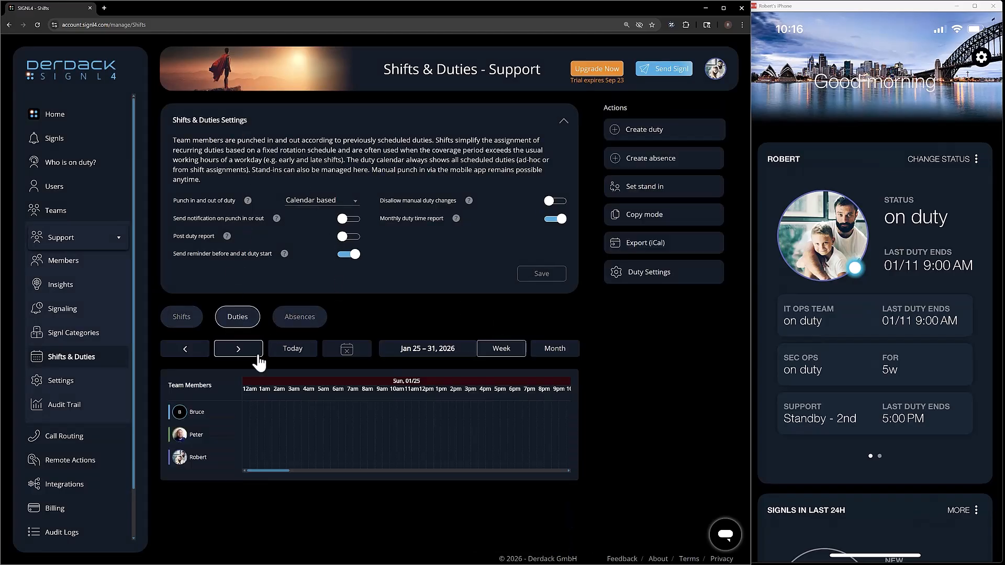
double_click(243, 349)
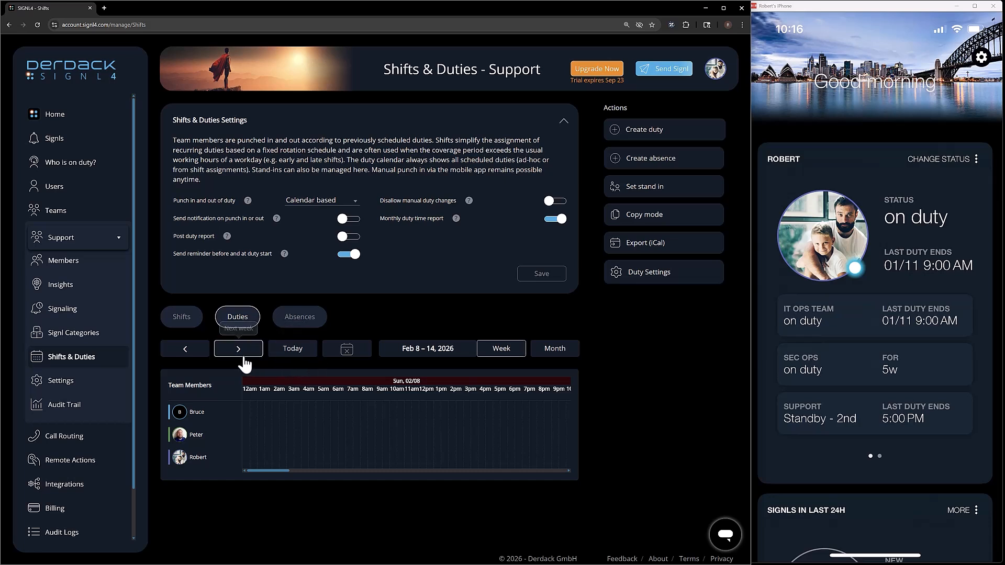
drag(272, 470, 500, 468)
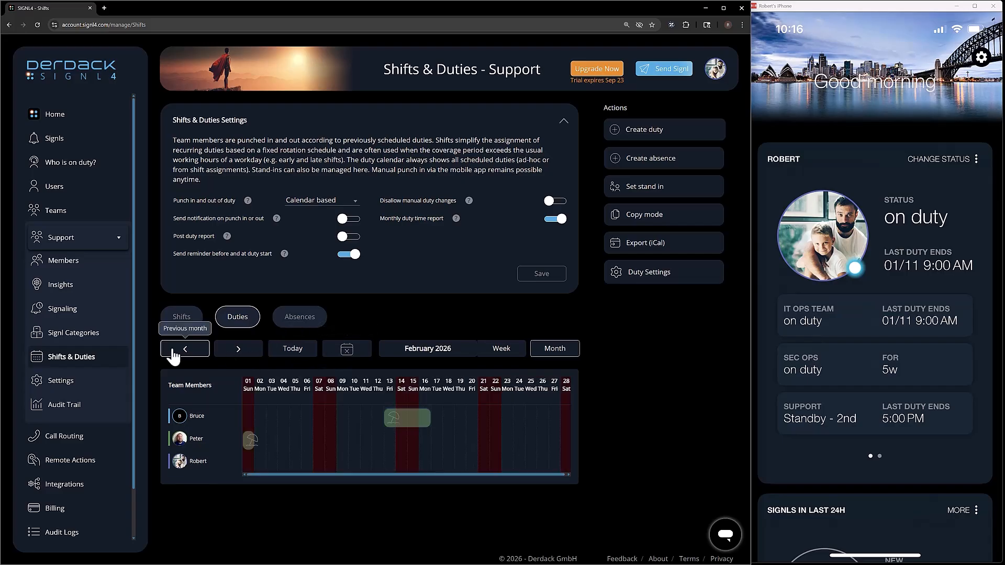
click(173, 351)
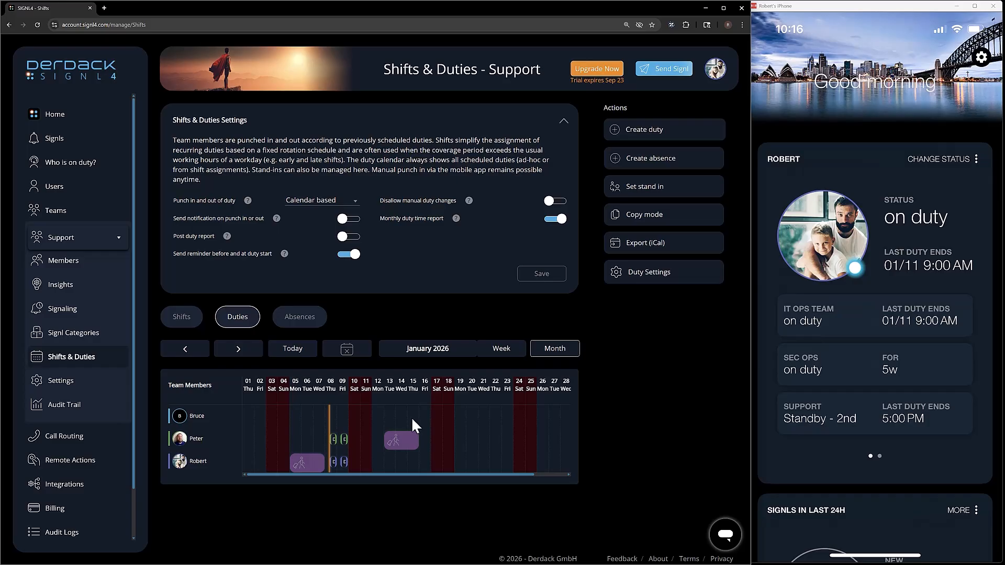
Look at the Support team's shift calendar by month and by week, and return to the duty calendar.
click(183, 318)
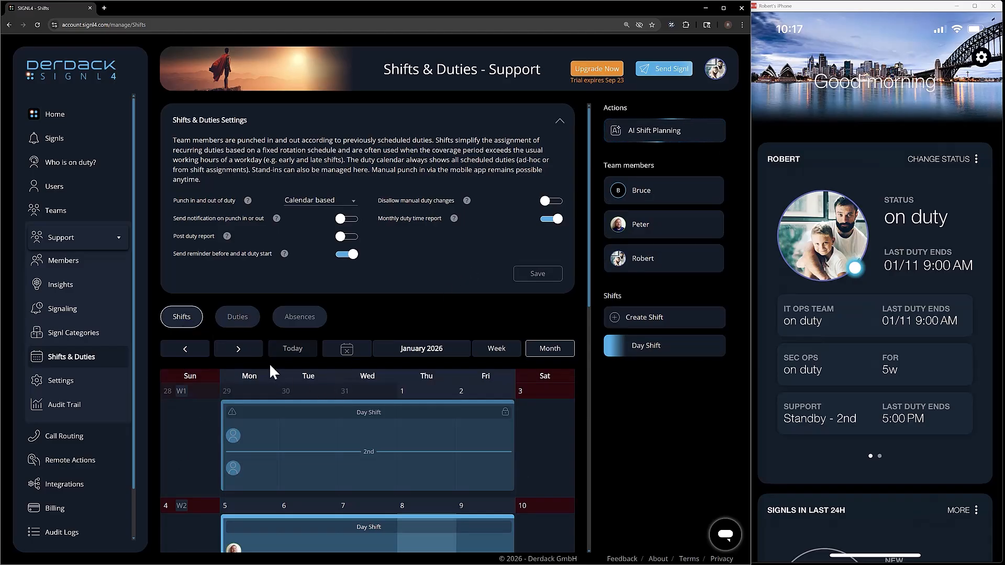
click(505, 354)
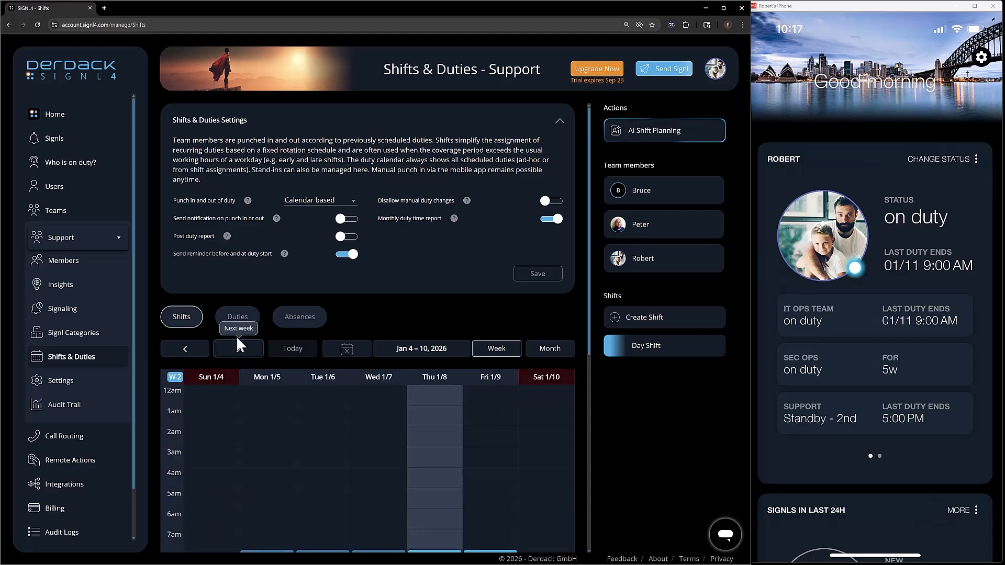
click(244, 322)
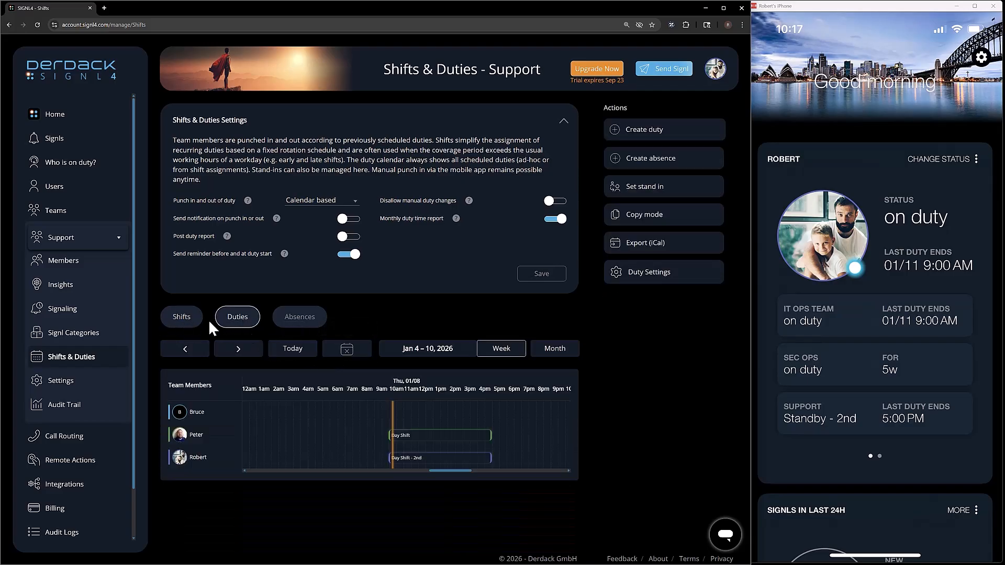
Open the public holidays management and mark December 25, 2026 as a recurring holiday.
click(358, 361)
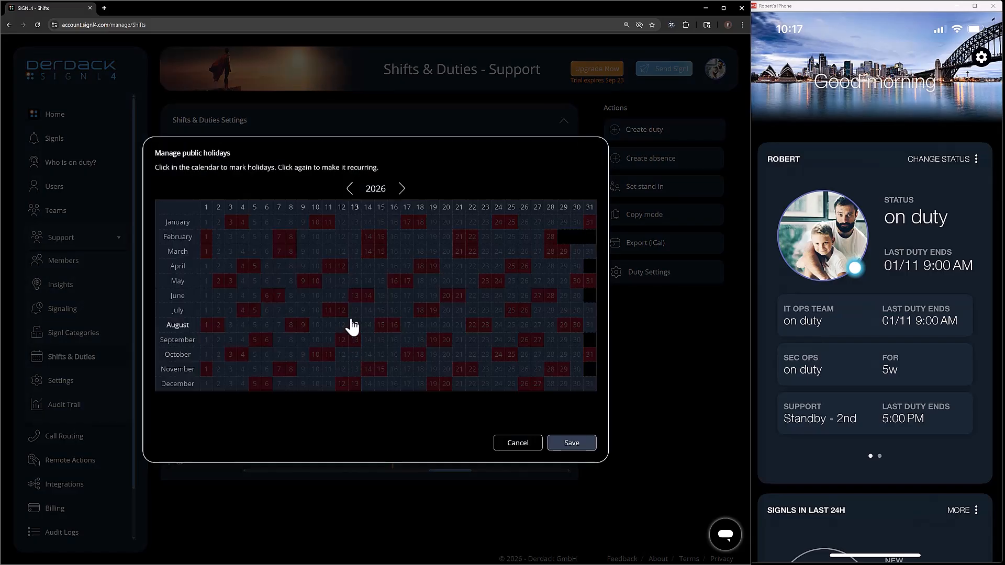
click(400, 191)
click(349, 189)
click(511, 385)
click(512, 386)
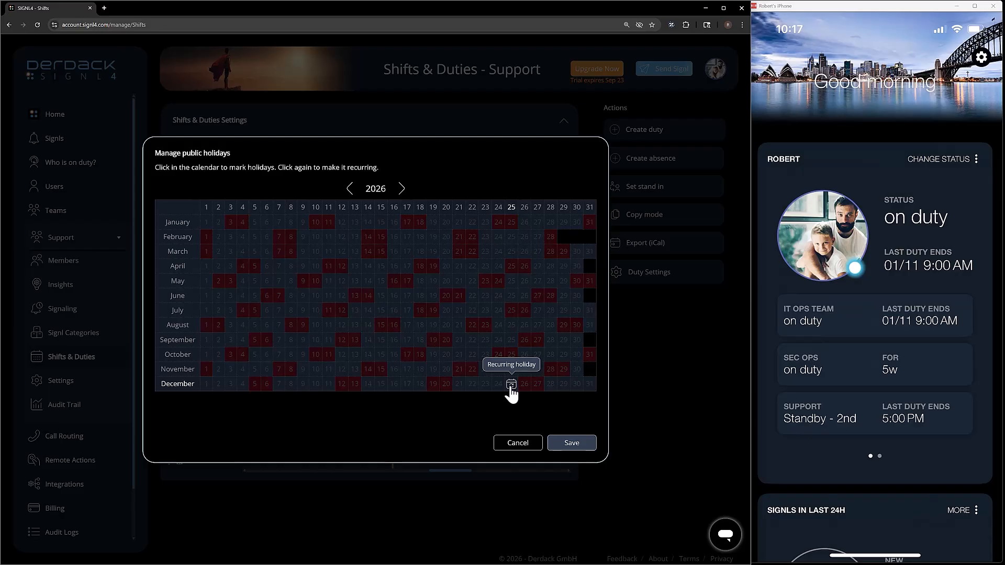
Check how the recurring December 25 holiday carries over to 2027 and 2028, and return to 2026.
click(402, 190)
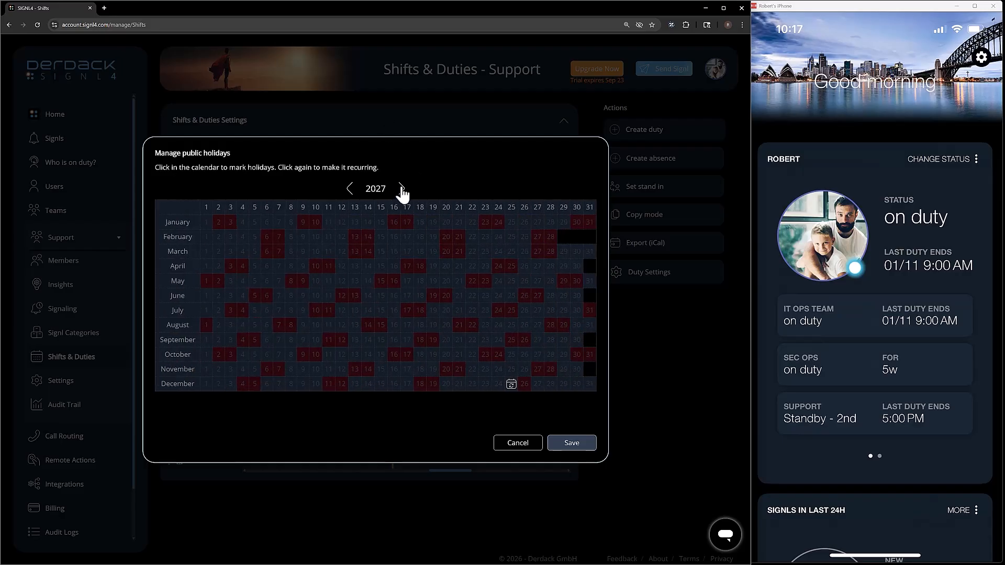
click(401, 190)
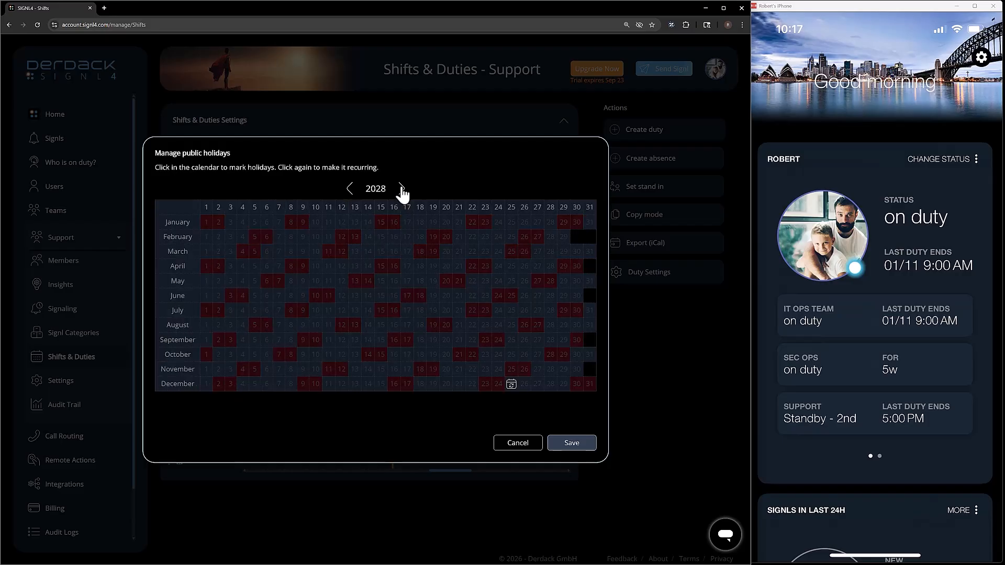
click(350, 190)
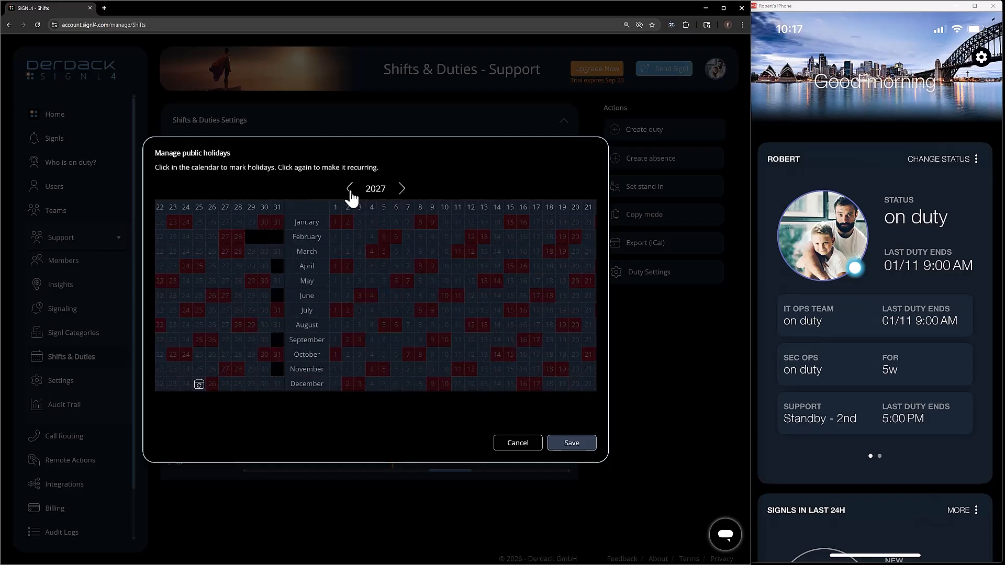
click(350, 190)
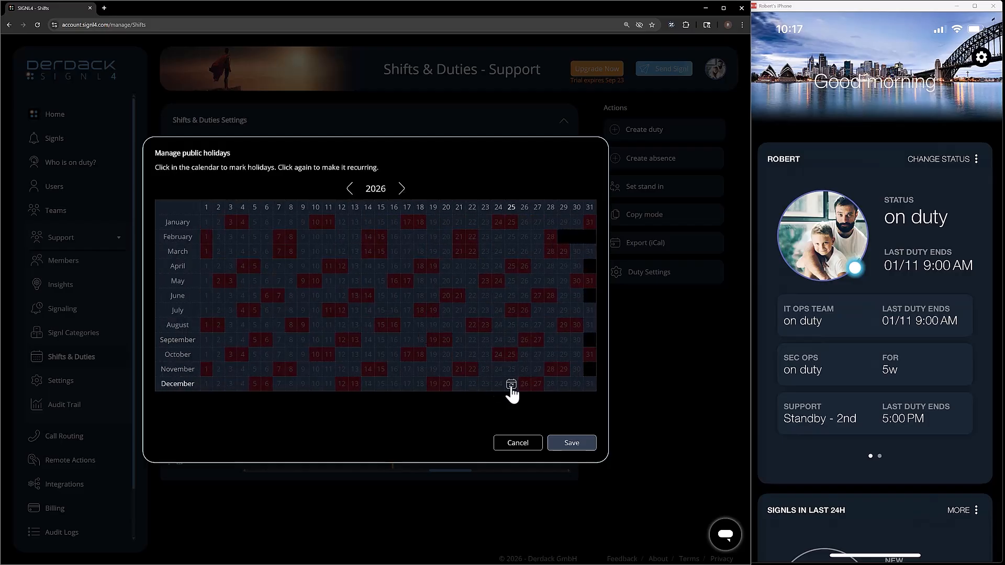
Mark December 31, January 1 and December 24 as recurring holidays in the 2026 holiday calendar.
click(590, 386)
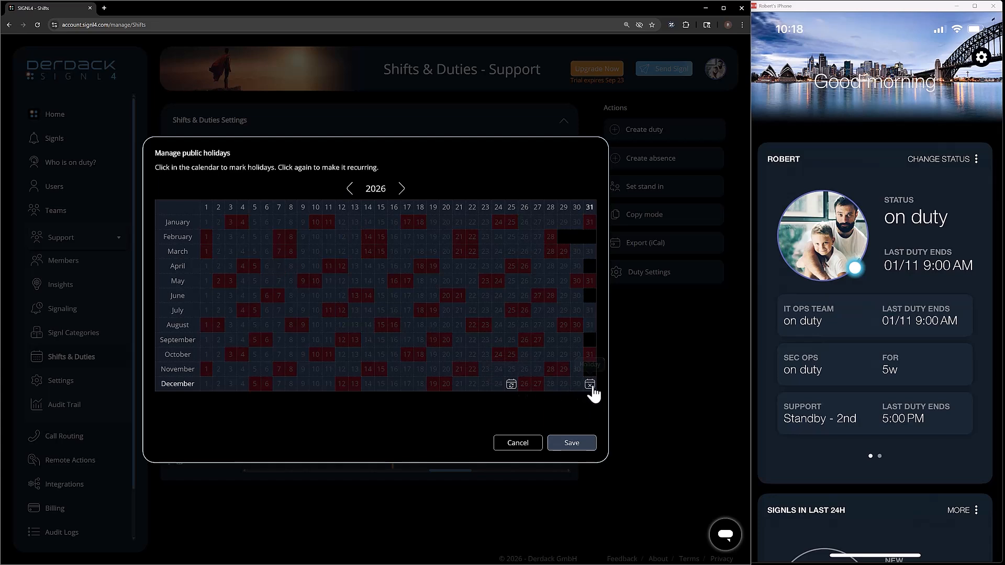
click(590, 385)
click(212, 223)
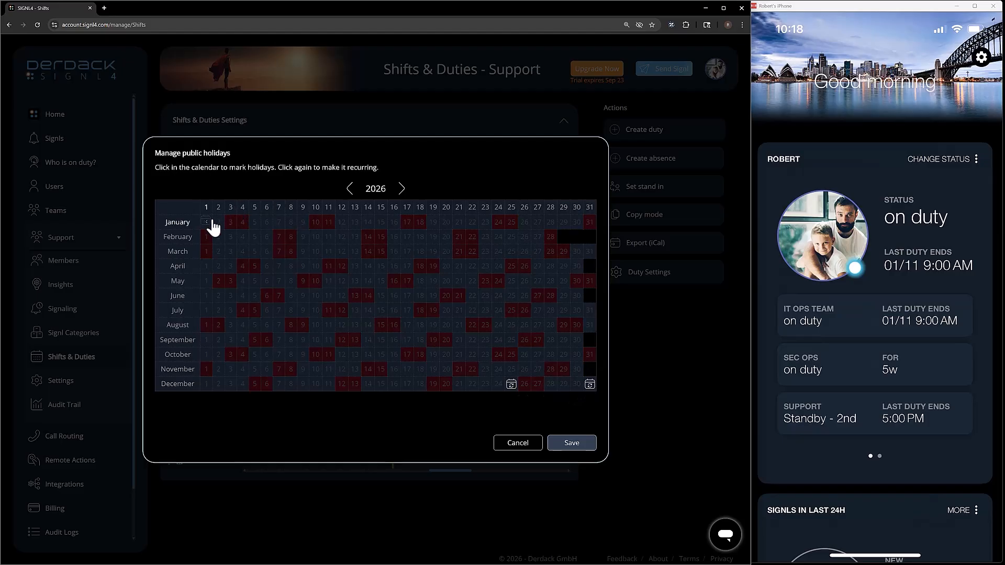
click(212, 222)
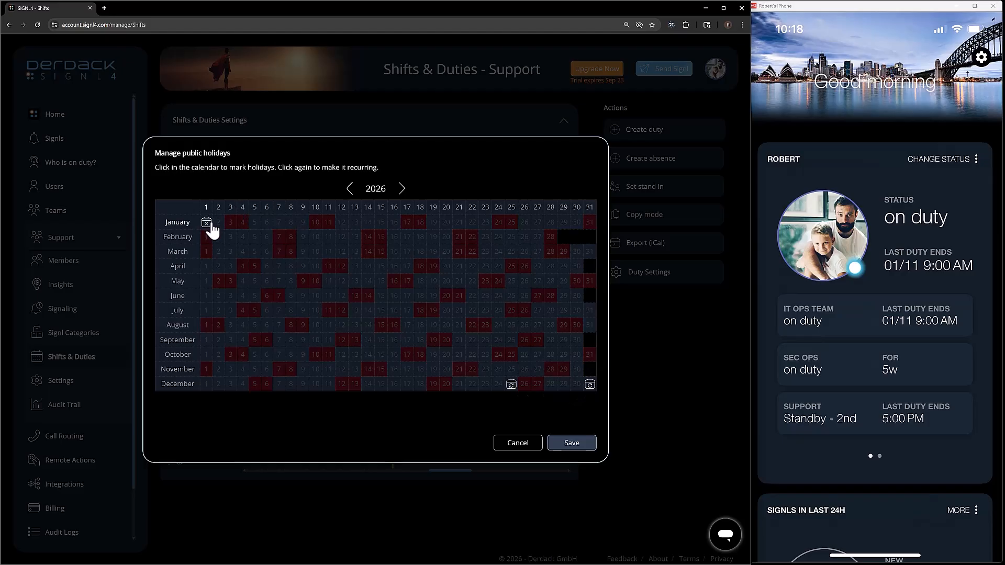
click(498, 386)
click(498, 385)
Mark November 26, 2026 as a one-time holiday, compare with 2027, and save the public holidays.
click(524, 372)
click(523, 372)
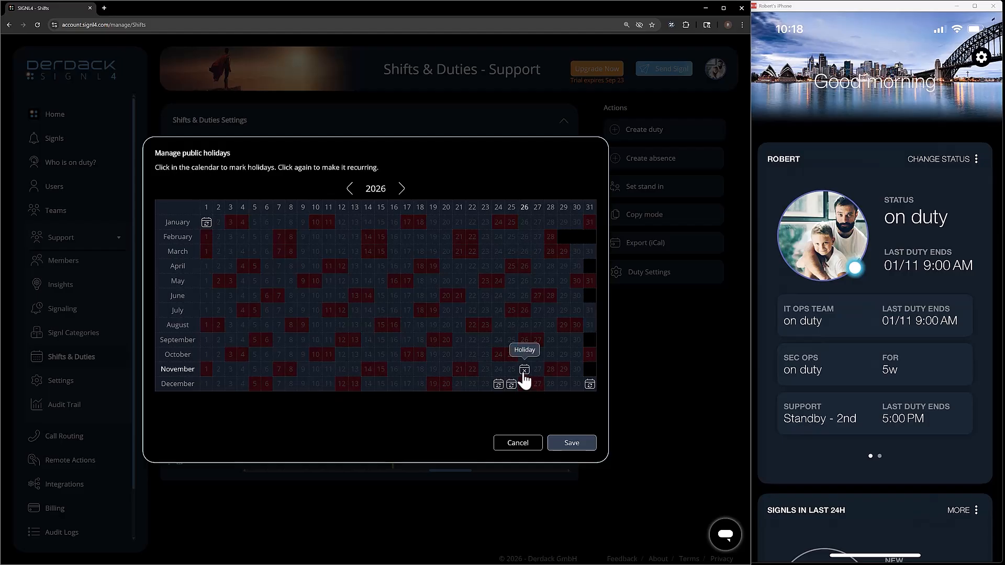
click(403, 189)
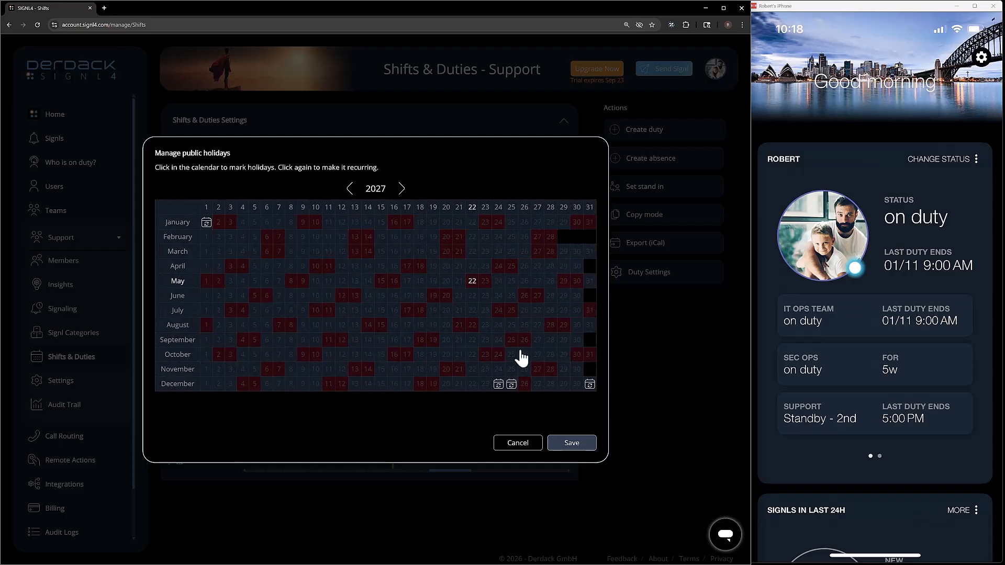
click(524, 384)
click(349, 190)
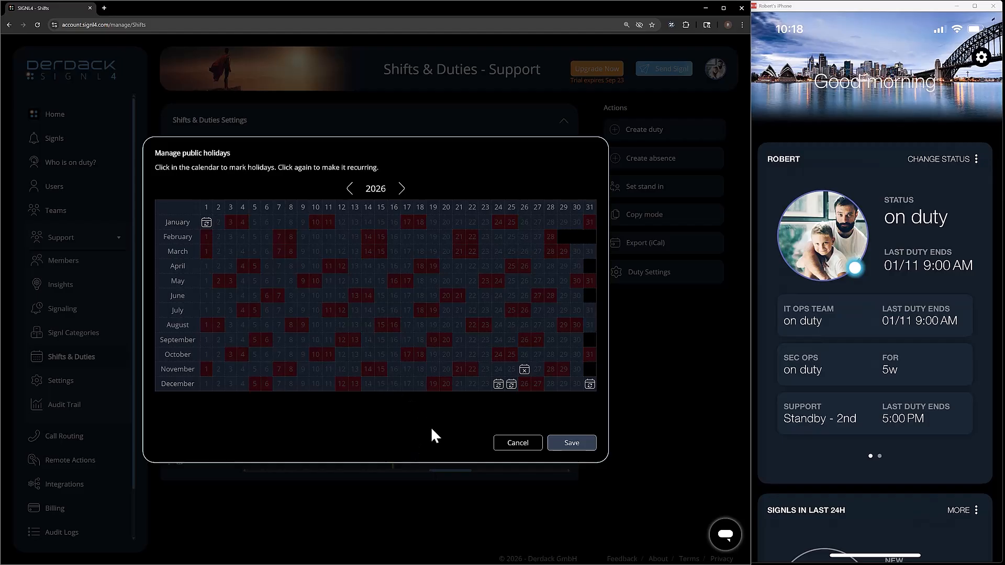
click(570, 443)
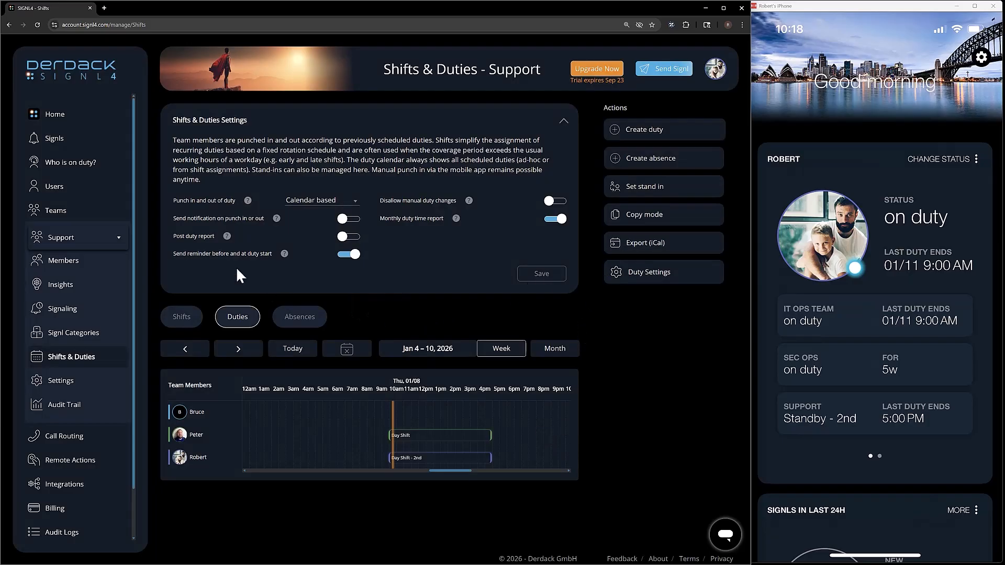
Add a new override profile named Holidays in the Support team's signaling settings.
click(64, 315)
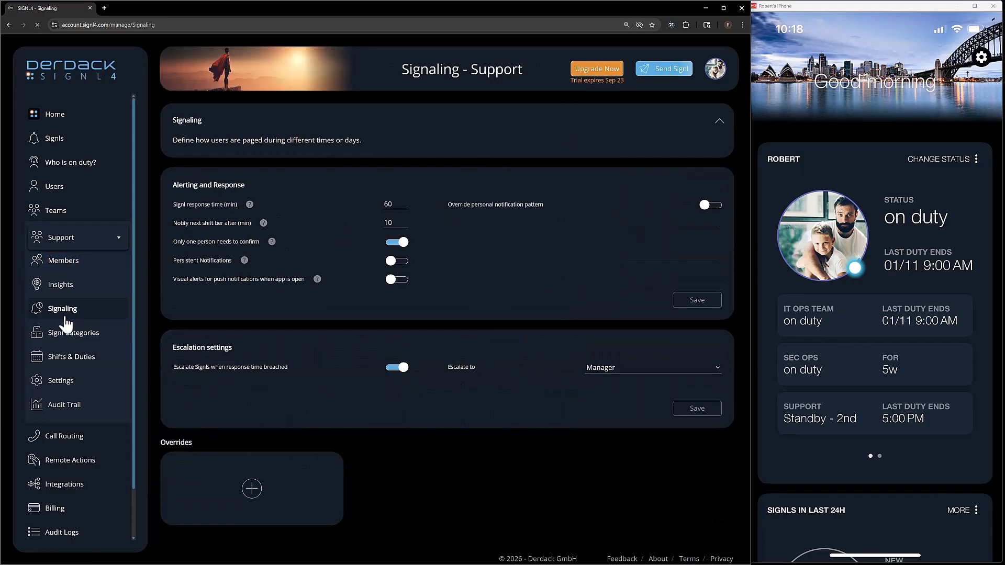
click(219, 488)
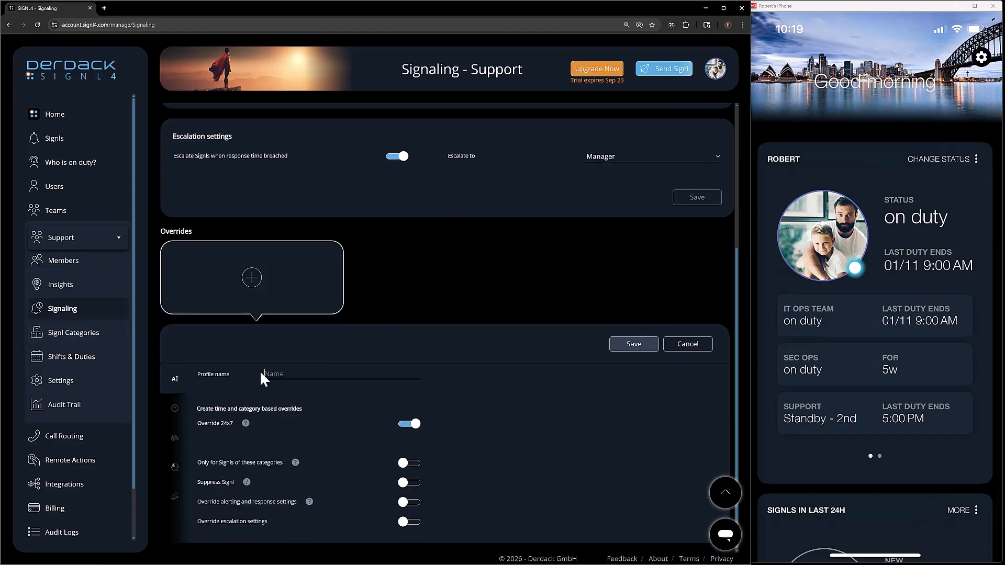
text(Holidays)
Turn off the 24x7 override and set the profile's time period to Holidays.
click(304, 424)
click(311, 426)
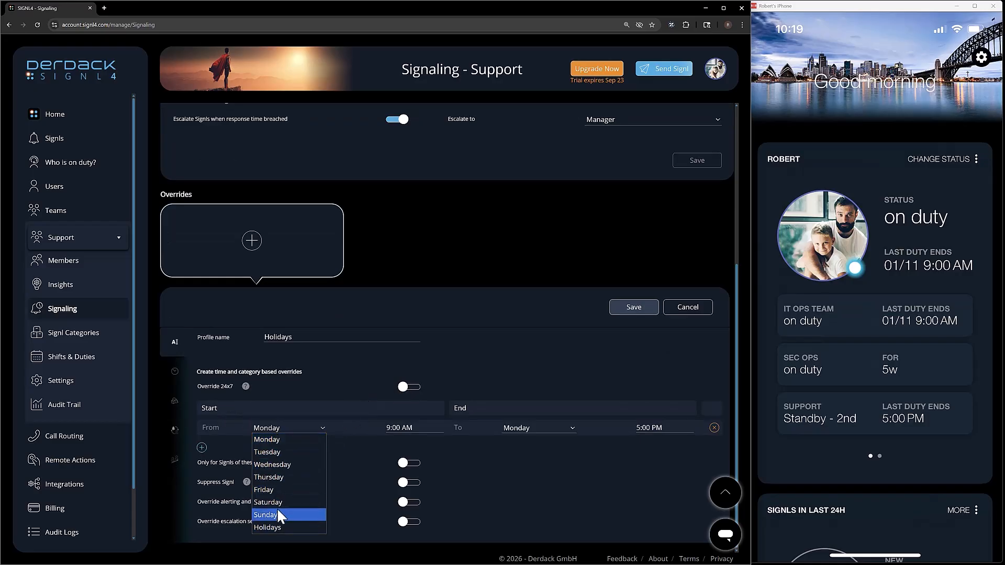
click(274, 527)
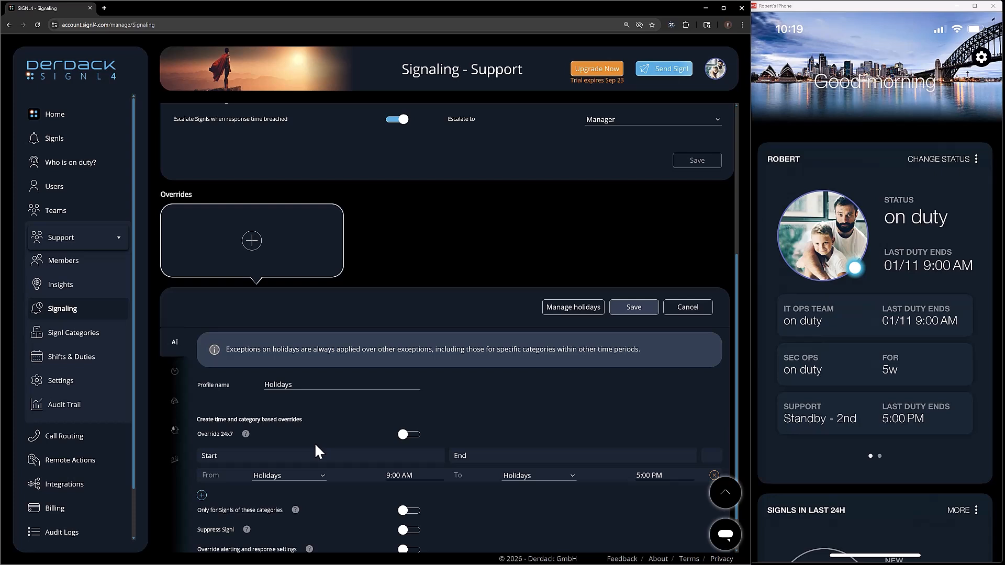
scroll(448, 347, down, 1)
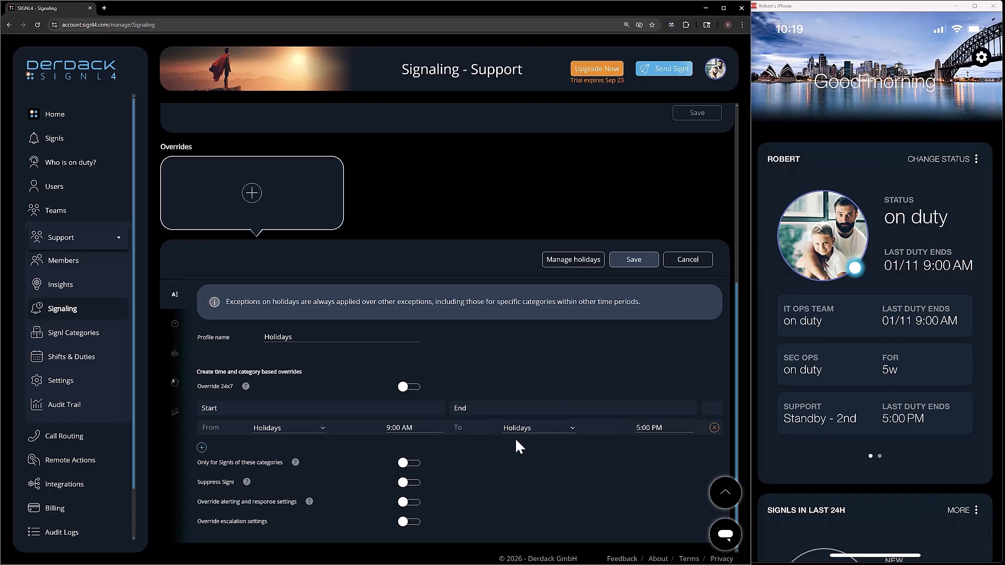
Enable Suppress Signl and restrict the Holidays override to Signls of specific categories.
click(405, 483)
scroll(408, 489, up, 1)
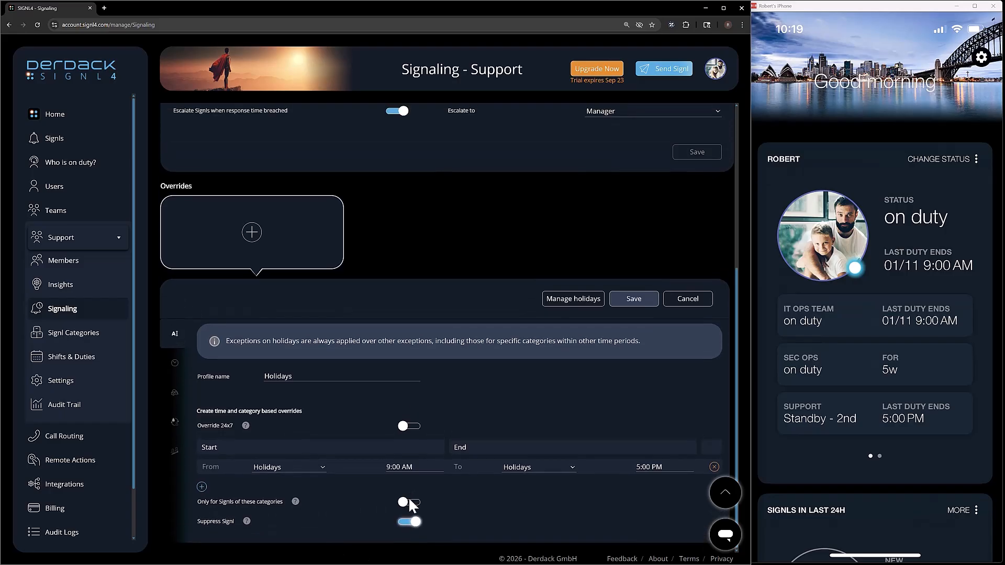
click(409, 504)
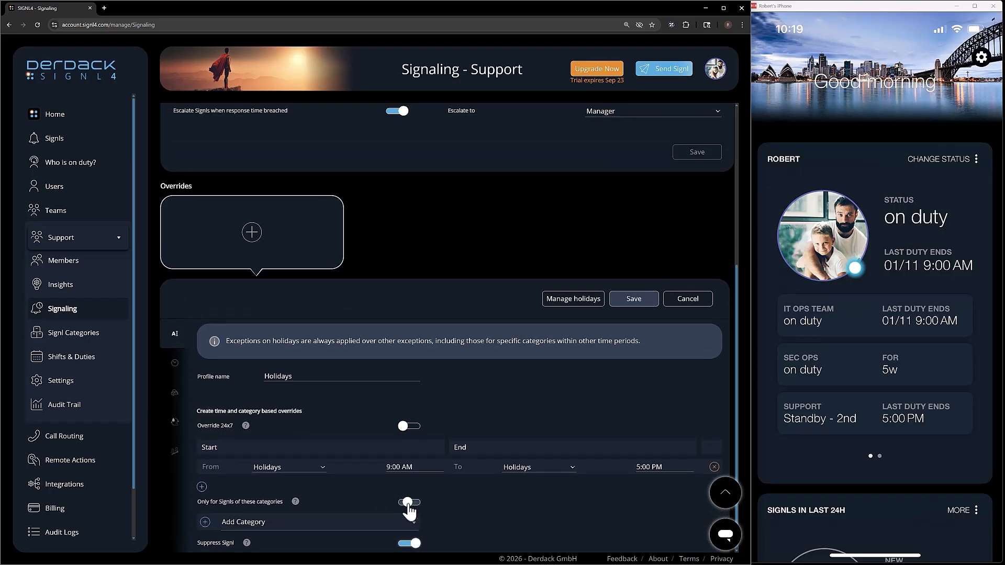
scroll(389, 488, down, 1)
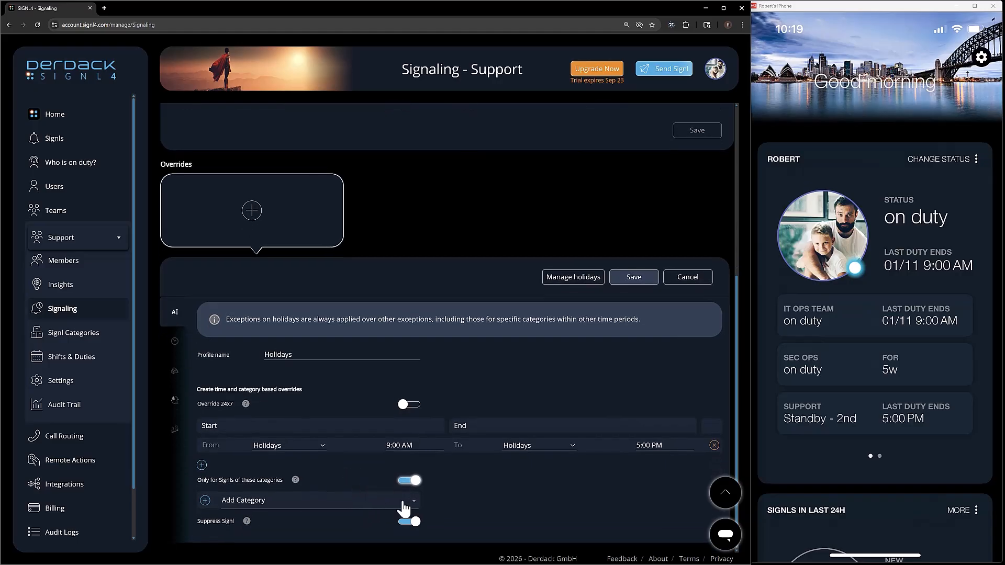
mouse_move(244, 520)
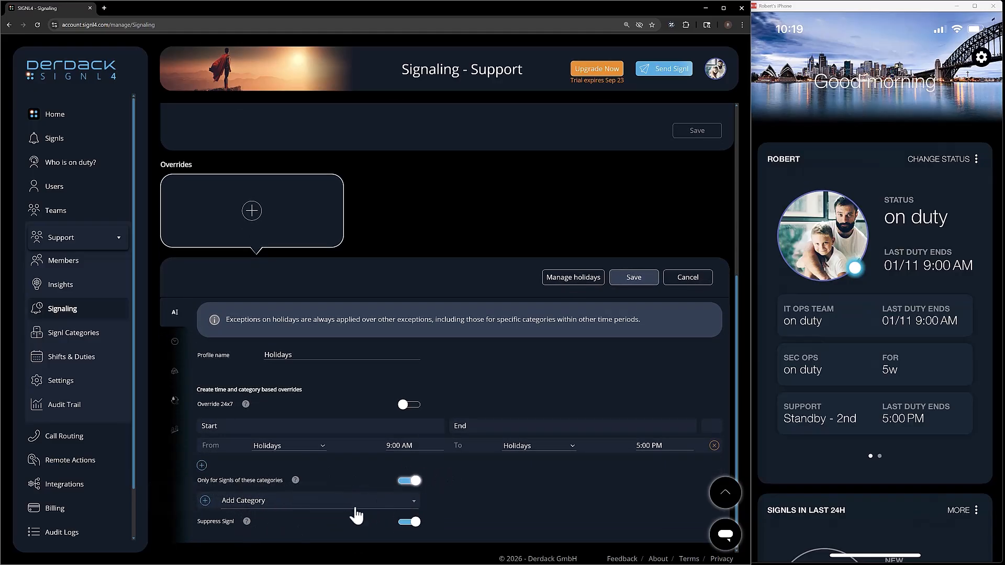
Add the Default, Healthcare, IT and Machinery categories to the Holidays override.
click(327, 504)
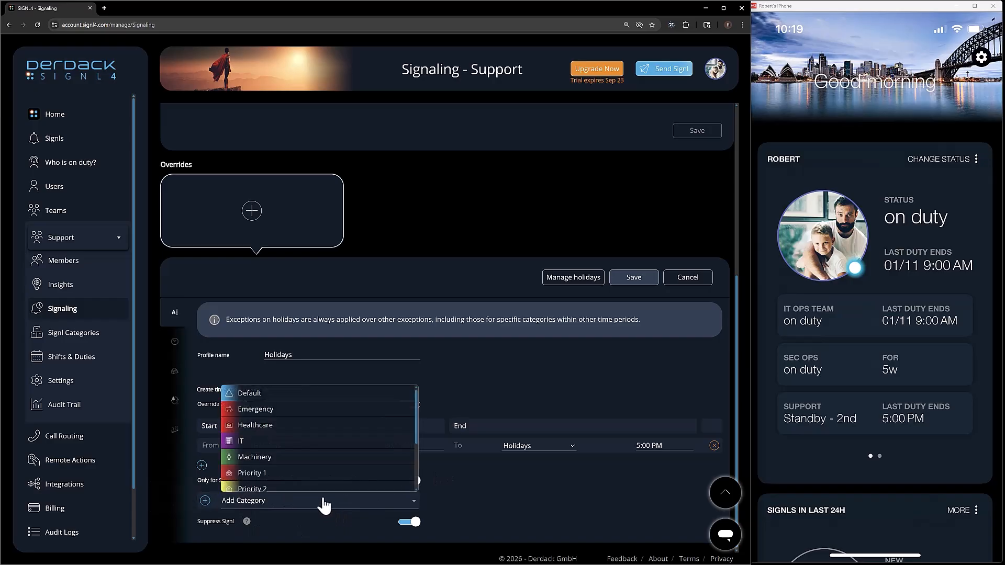
click(250, 393)
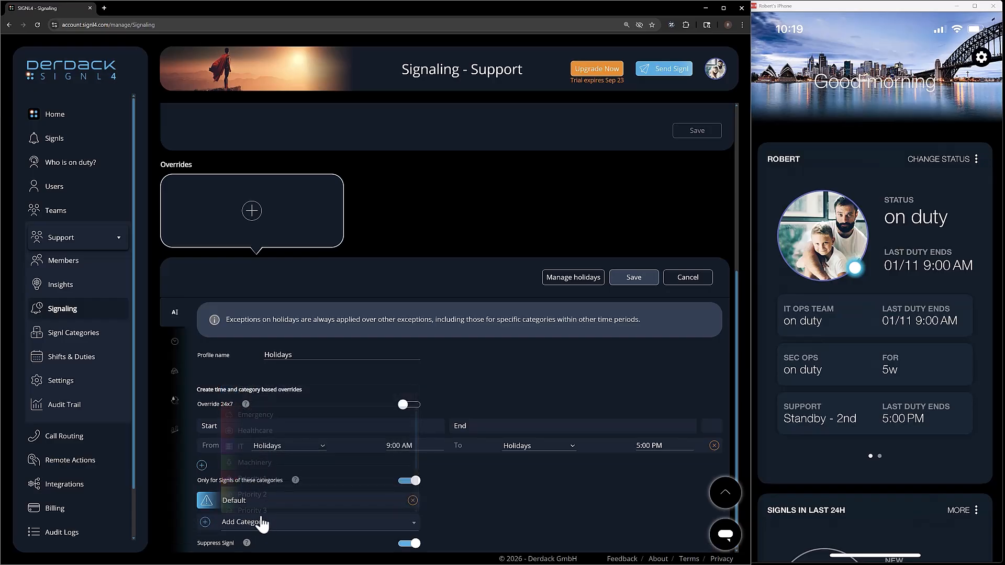
click(262, 523)
click(258, 436)
scroll(261, 528, down, 1)
click(253, 502)
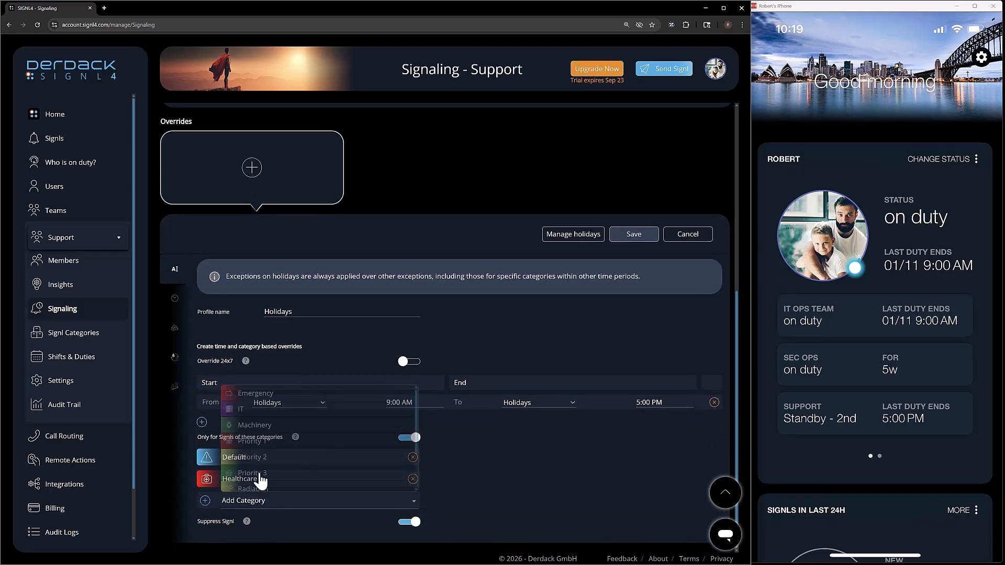
click(251, 414)
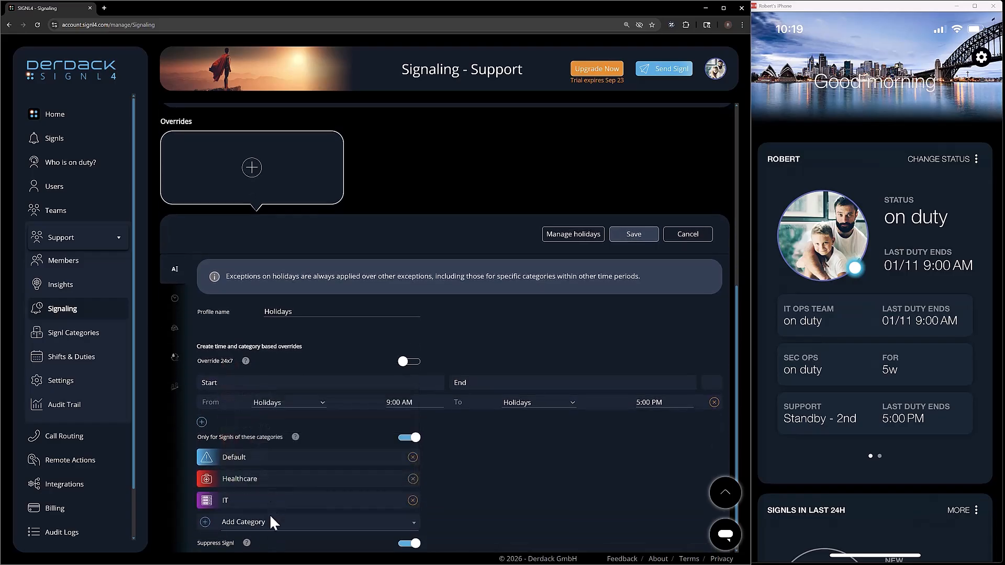
click(269, 526)
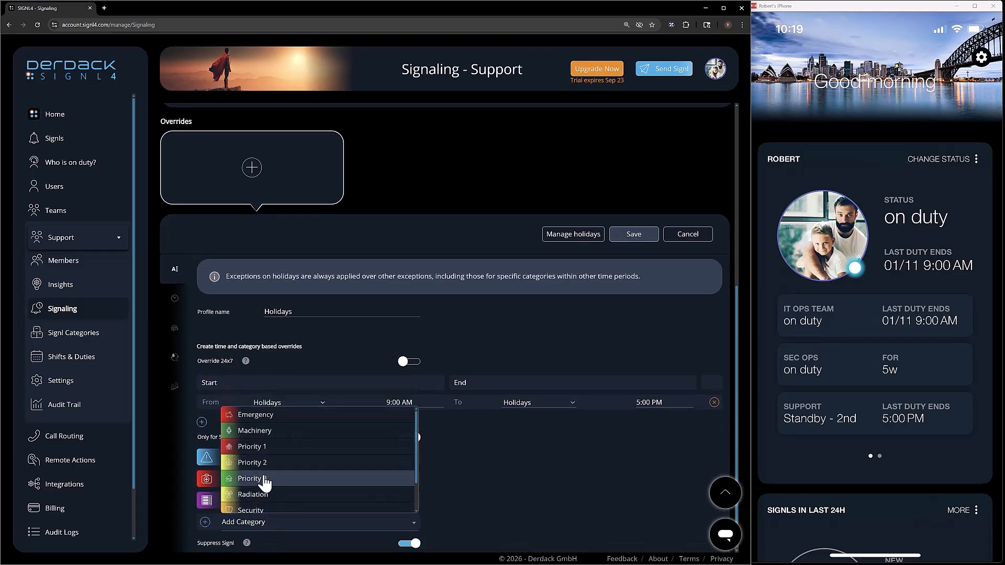
click(255, 430)
Add the Radiation, Temperature, Security, Water and Priority 3 categories to the Holidays override.
scroll(265, 520, down, 1)
click(258, 516)
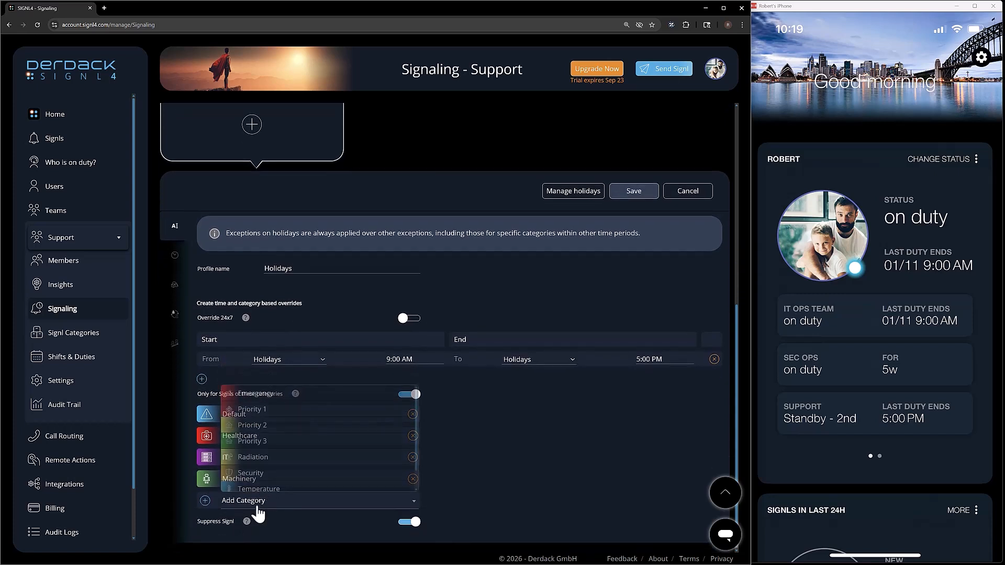
click(260, 474)
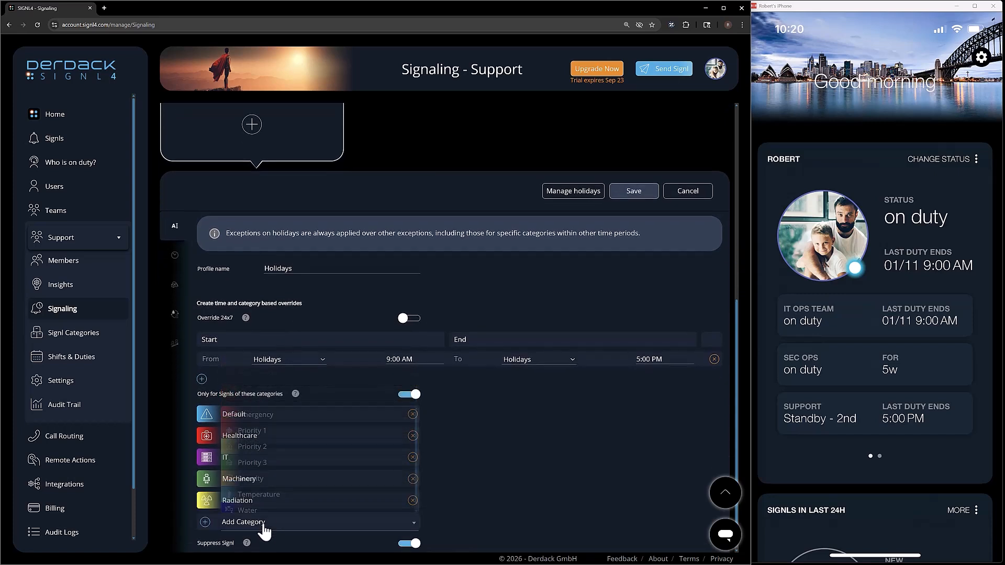
click(256, 522)
click(261, 498)
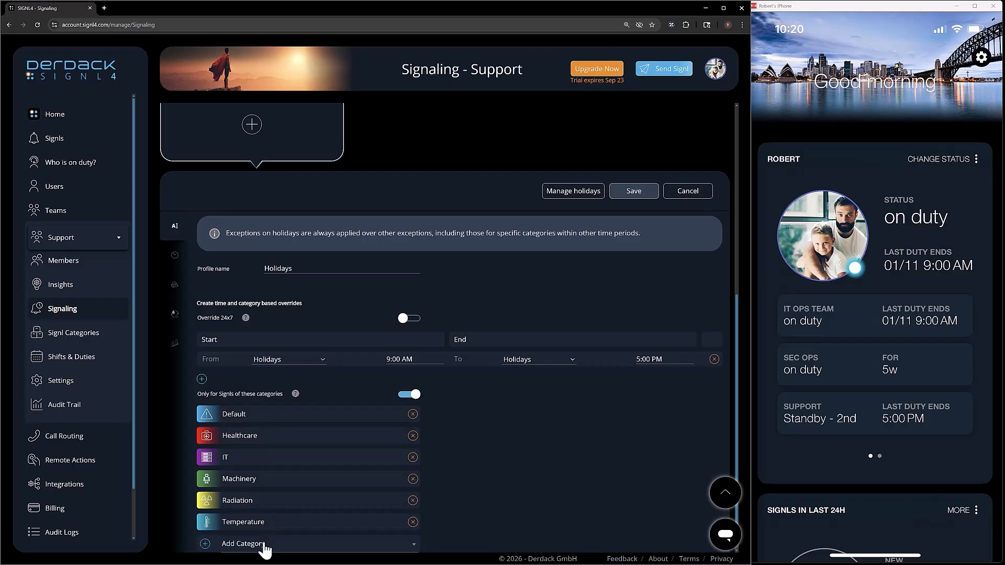
click(263, 545)
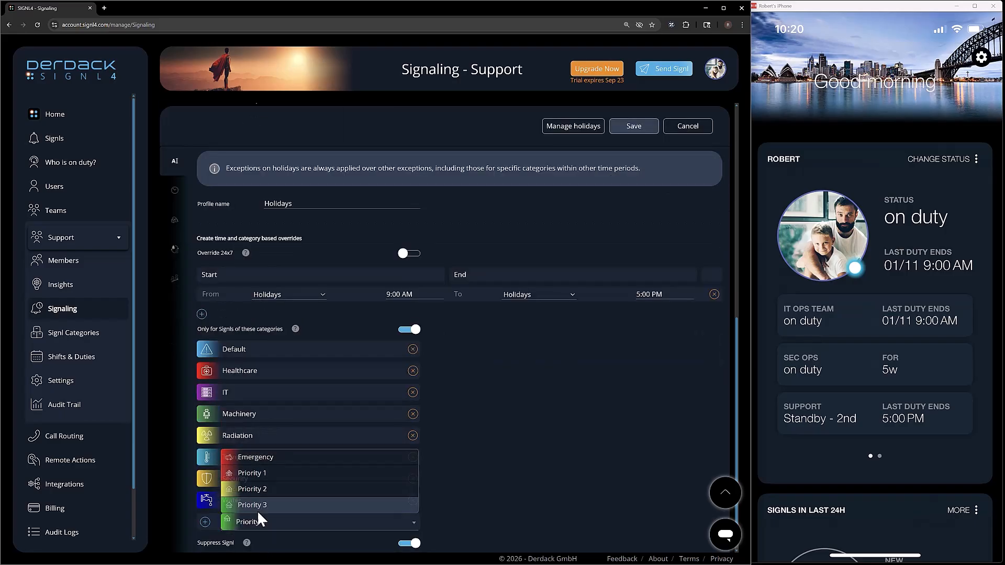
click(257, 508)
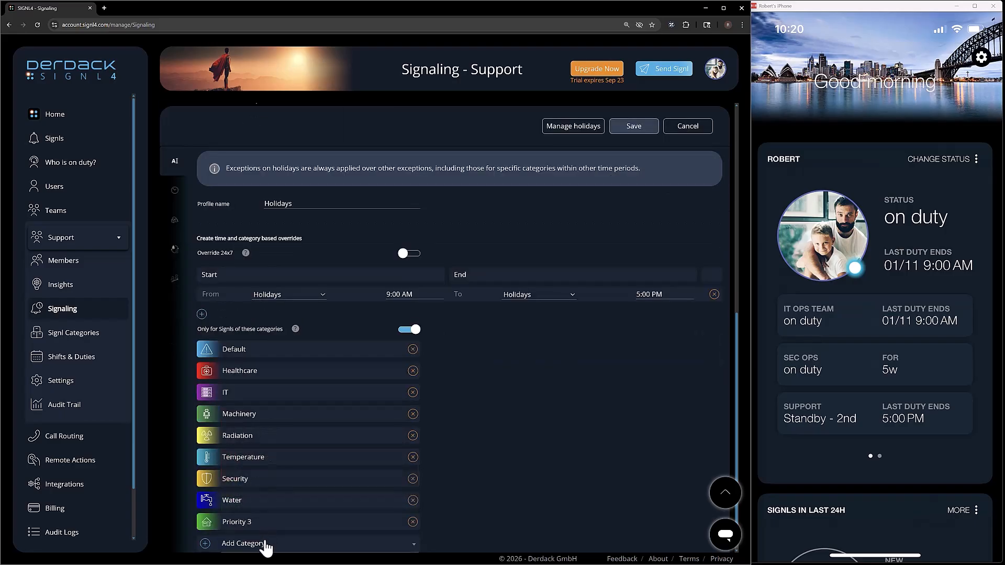
Add the Priority 2 category, leaving out Emergency and Priority 1, and save the Holidays override.
click(266, 547)
click(257, 526)
scroll(530, 414, down, 1)
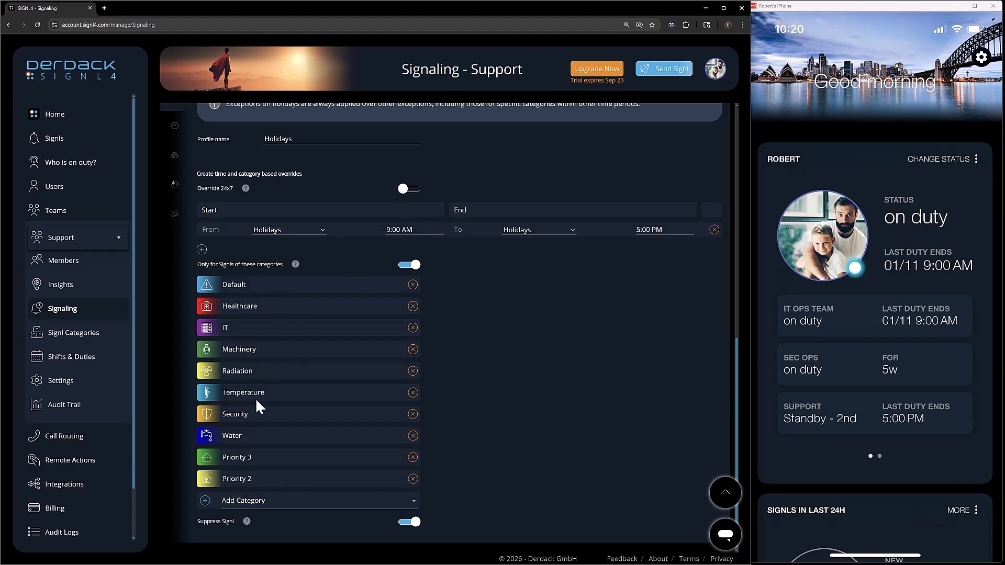
click(272, 501)
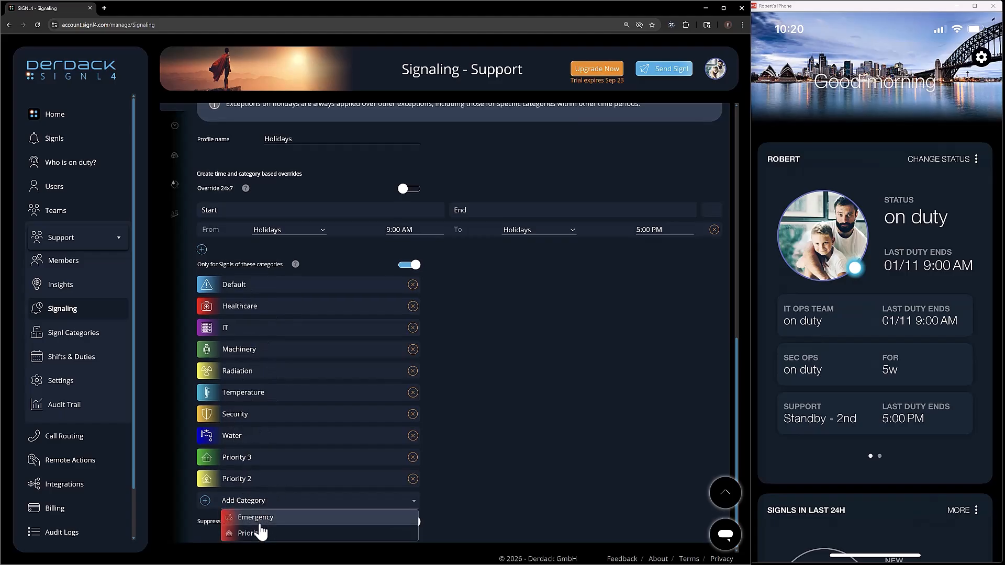
click(494, 493)
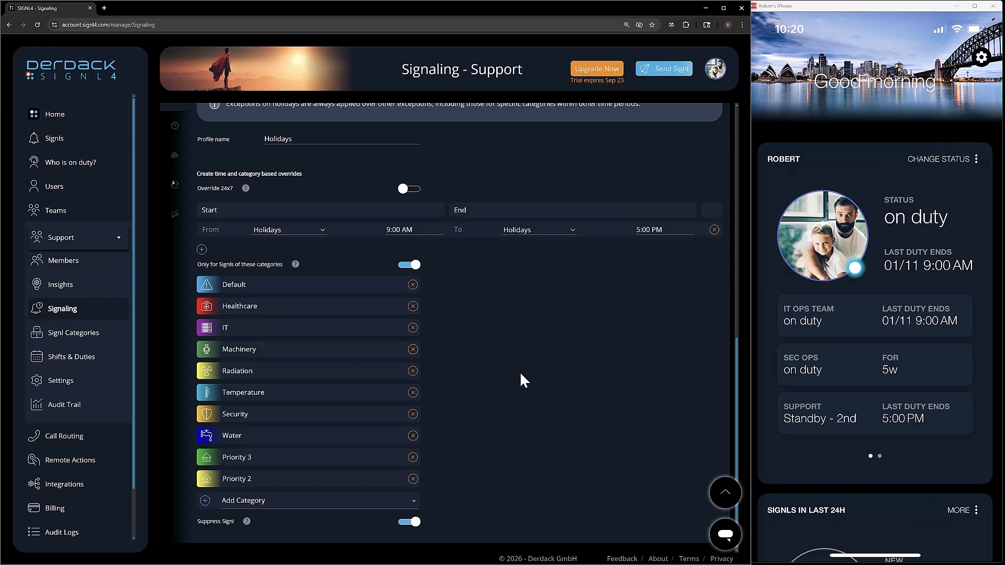
scroll(502, 328, up, 5)
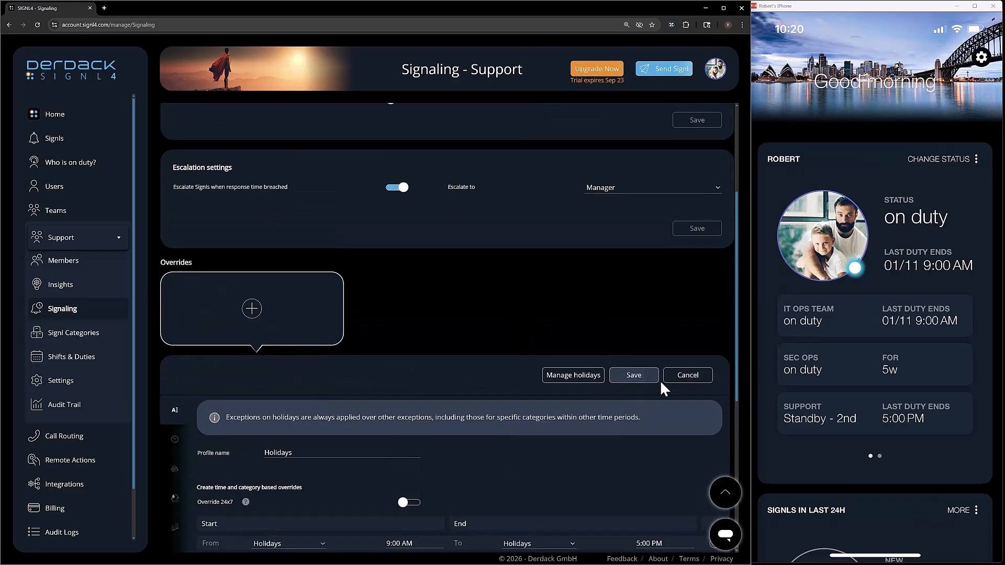
click(636, 374)
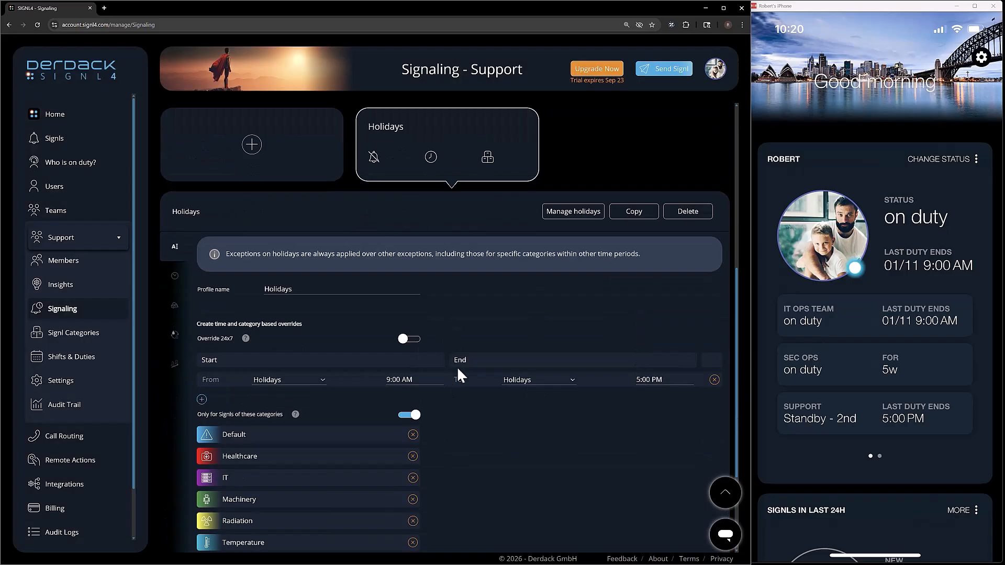
Mark July 4 as a holiday in the 2026 public holiday calendar and save the calendar.
scroll(456, 382, down, 2)
scroll(429, 389, up, 4)
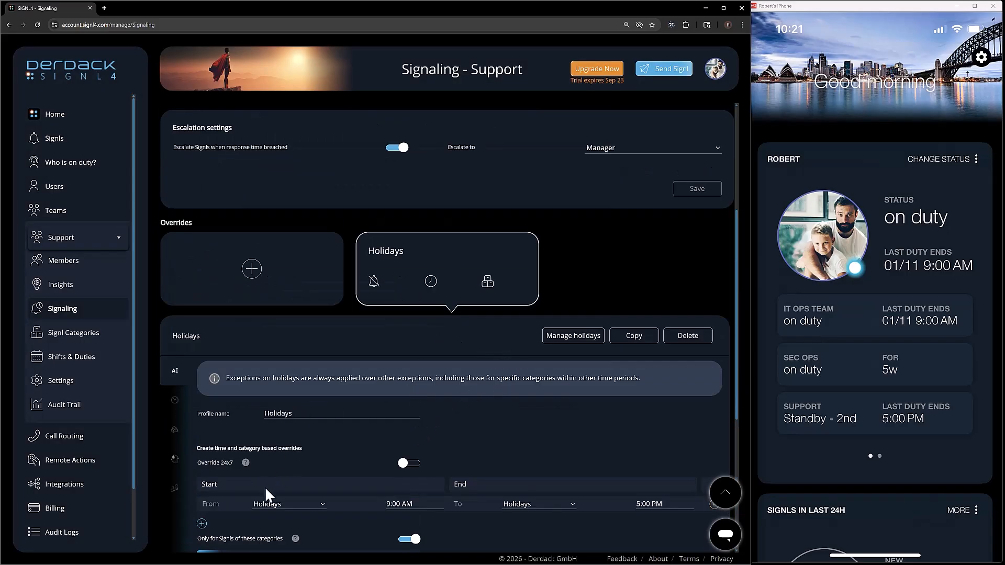
click(580, 341)
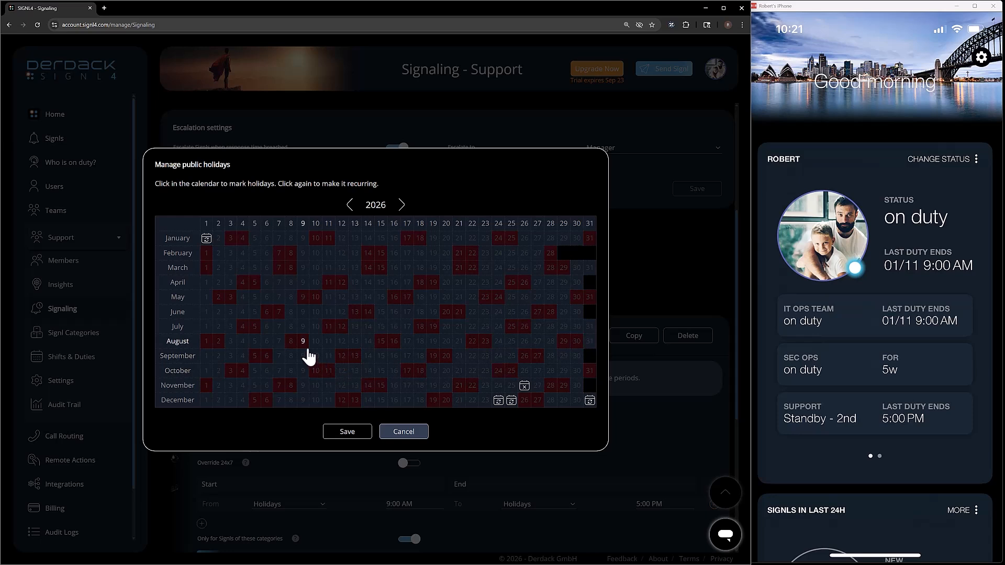
click(242, 328)
click(351, 434)
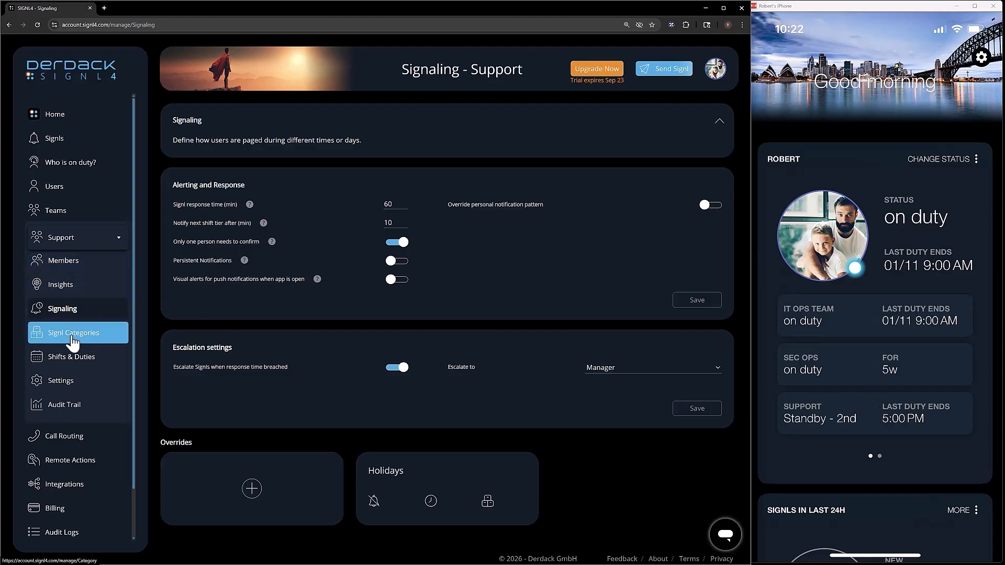
Create a Sickness absence on 01/08/2026 for the second-listed member in the Support team's shifts and duties.
click(71, 367)
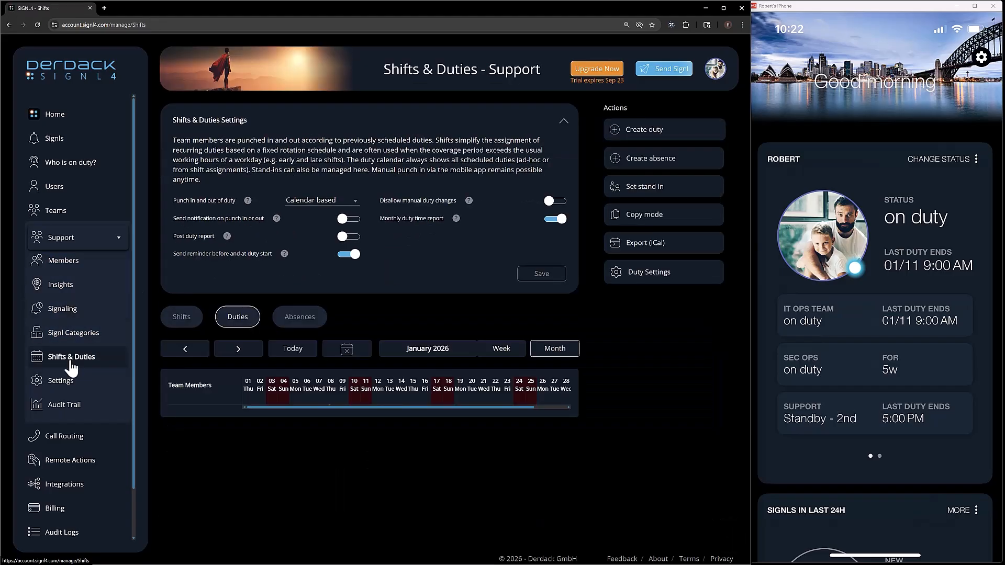
click(650, 158)
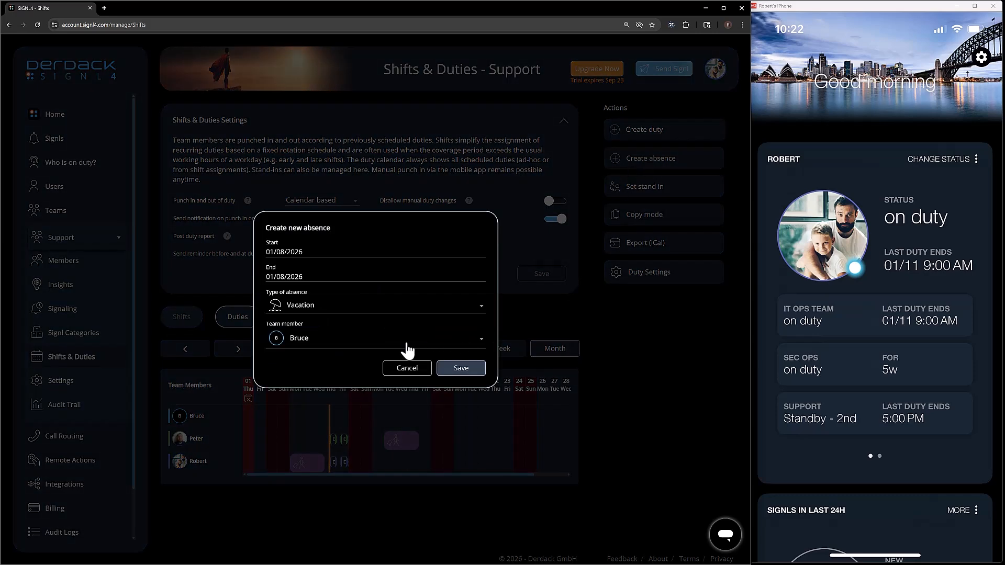
click(327, 340)
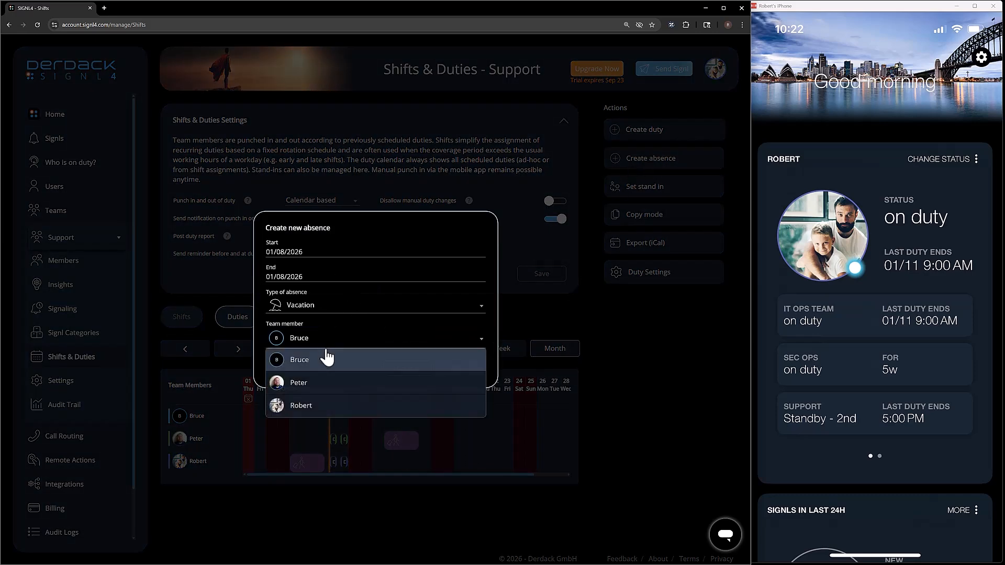
click(321, 384)
click(303, 312)
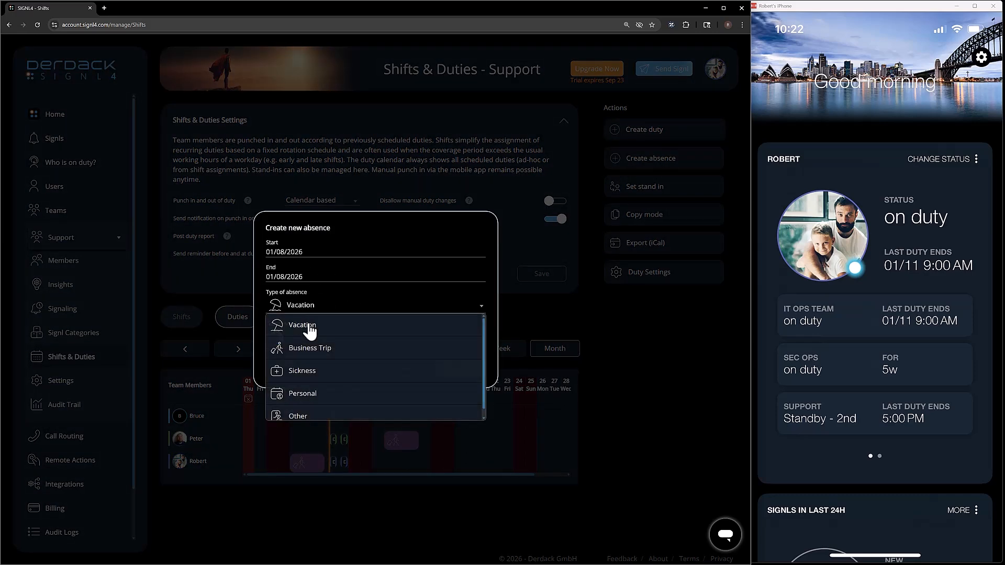
click(313, 367)
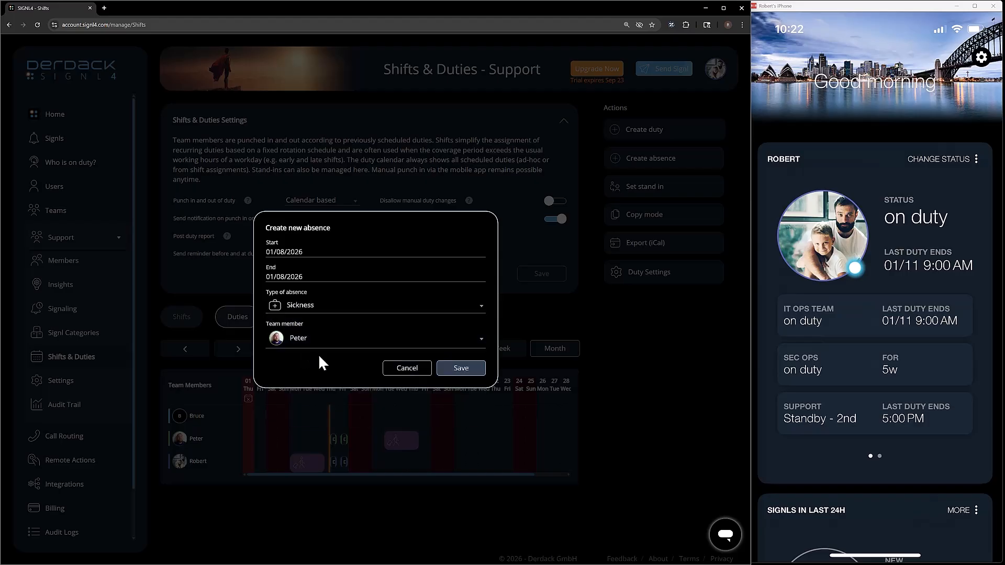
click(450, 371)
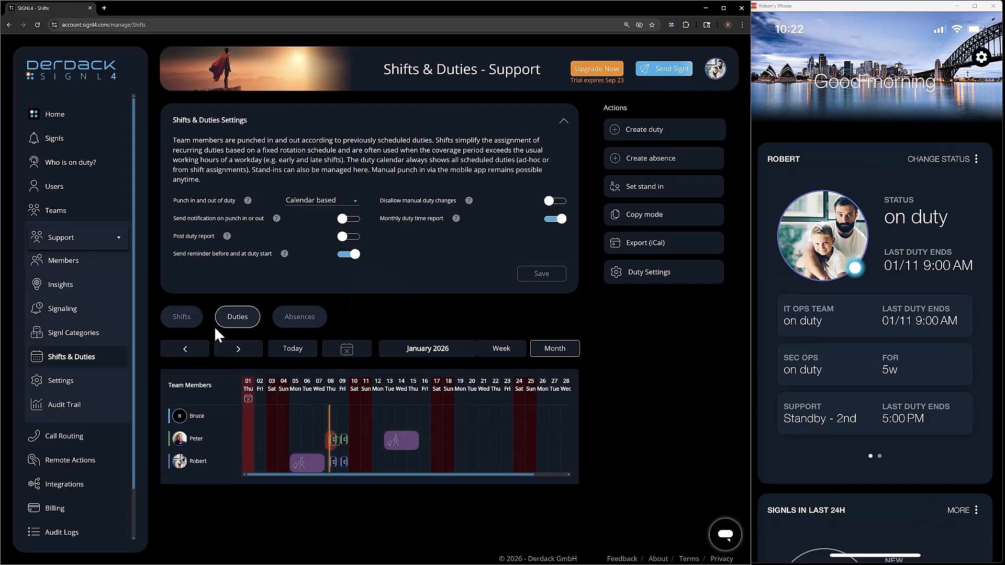
In the weekly duty view, set the Day Shift - 2nd member as stand-in for the sick member's Day Shift, from now until duty end.
click(503, 350)
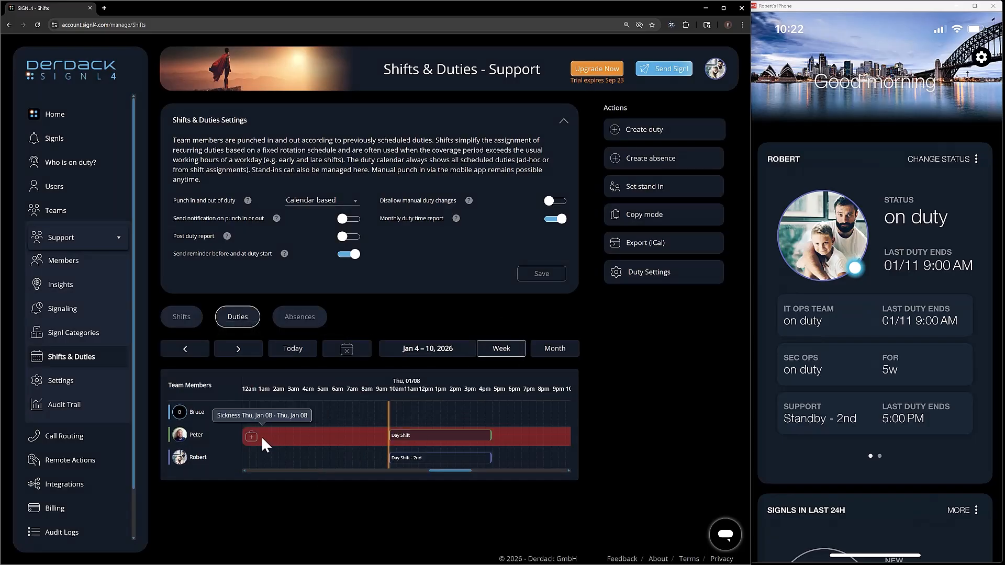
mouse_move(428, 441)
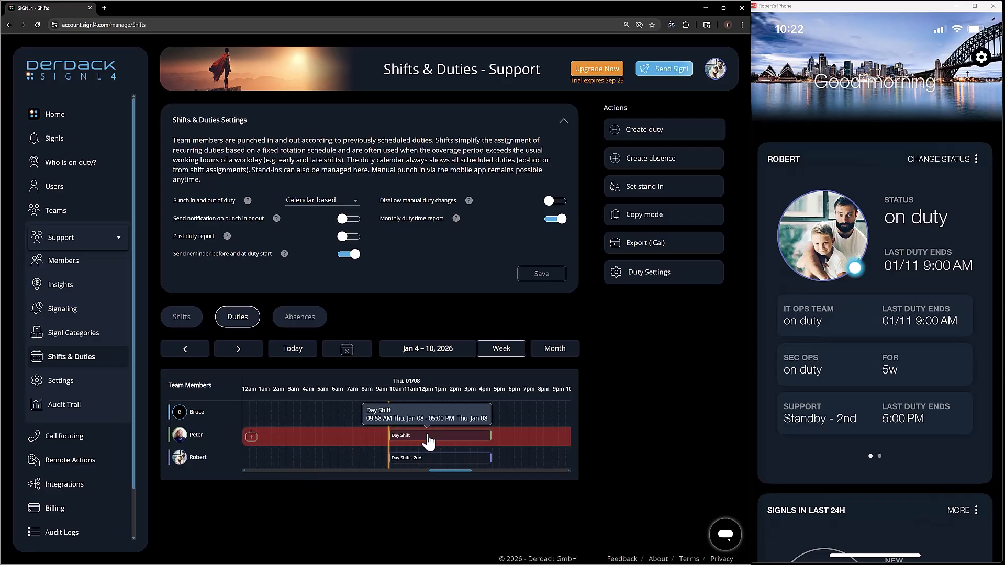
click(429, 443)
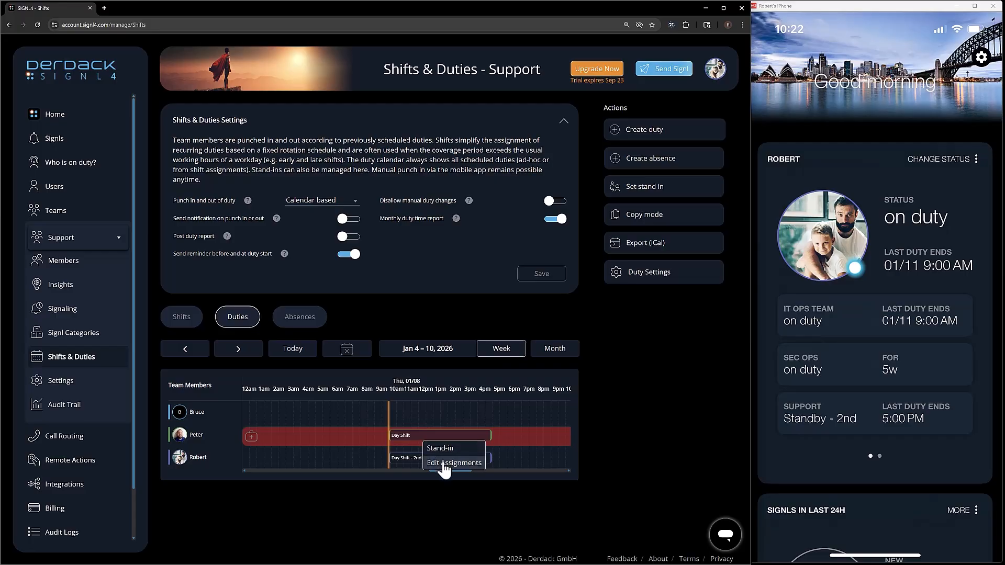
click(443, 451)
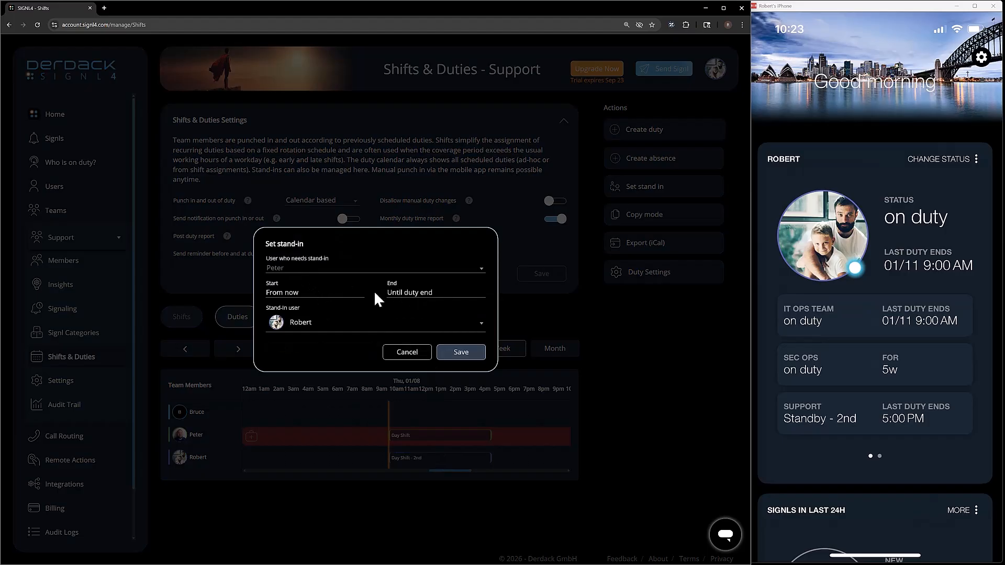
click(327, 328)
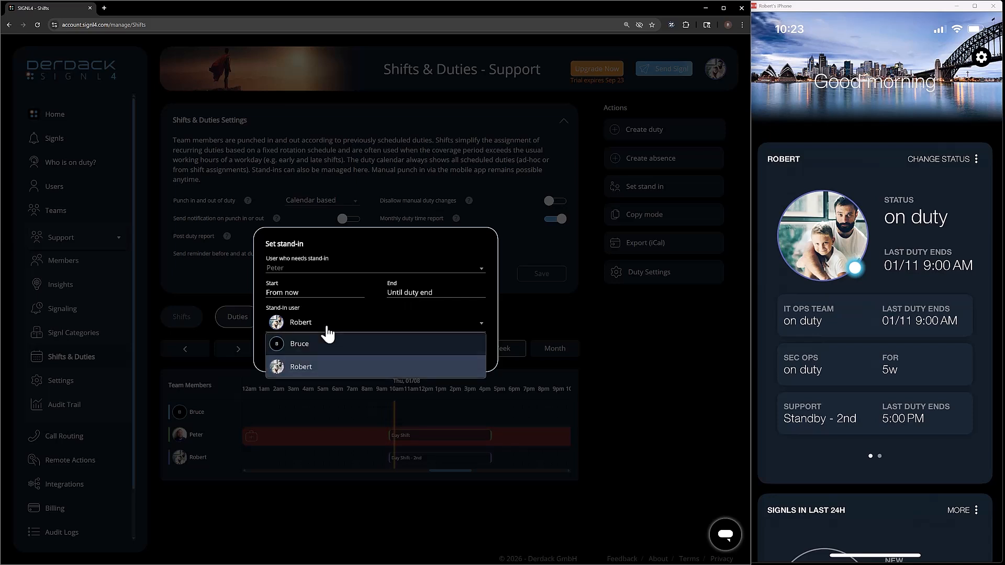
click(312, 369)
click(460, 354)
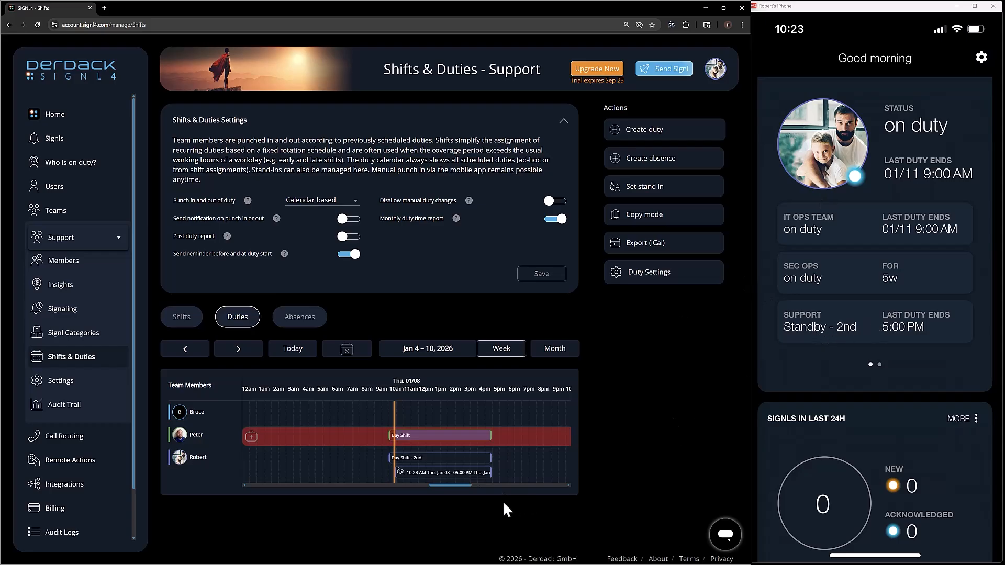
Set the first-listed member as stand-in for the third-listed member's Day Shift - 2nd on 01/08, from now until duty end.
click(436, 469)
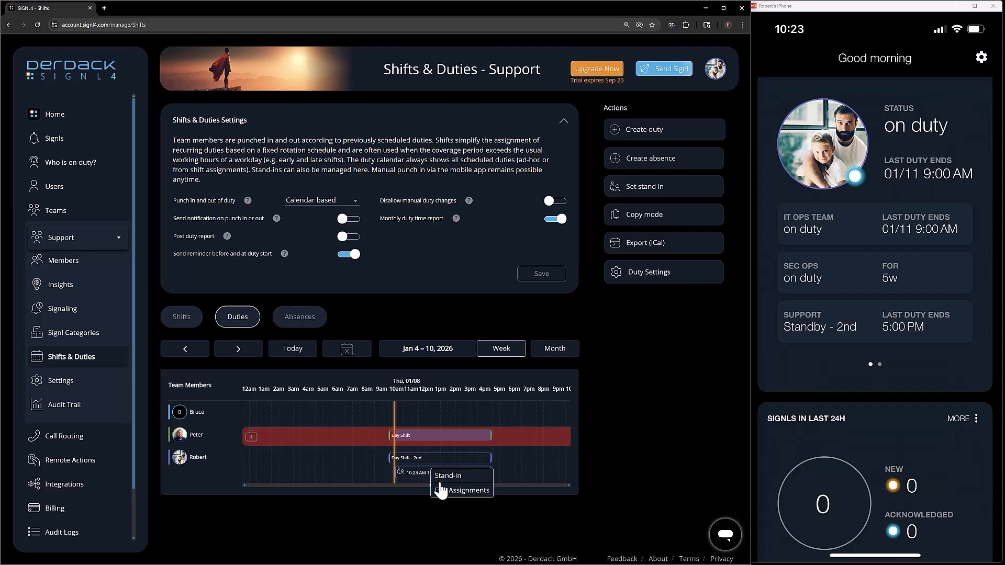
click(438, 475)
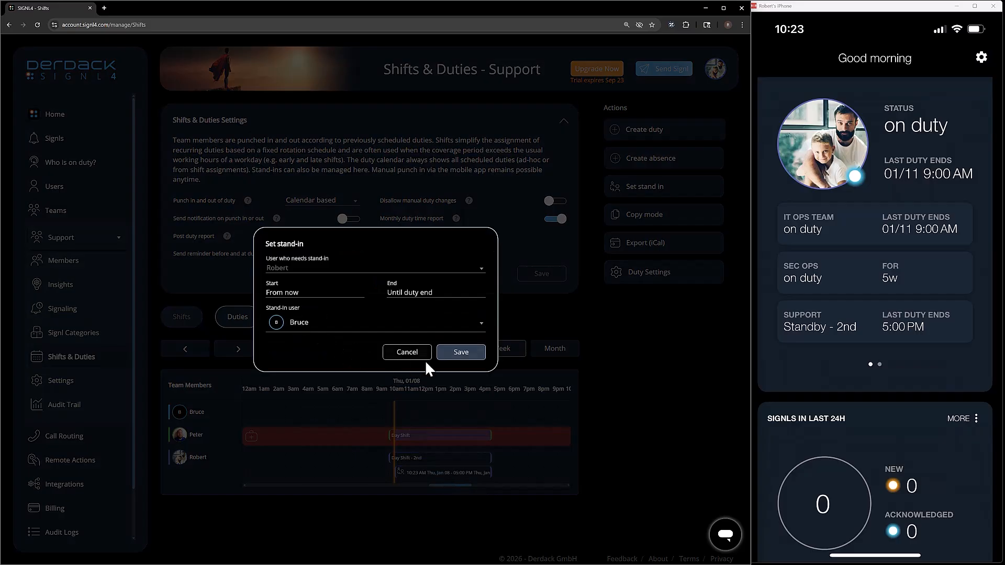
click(460, 353)
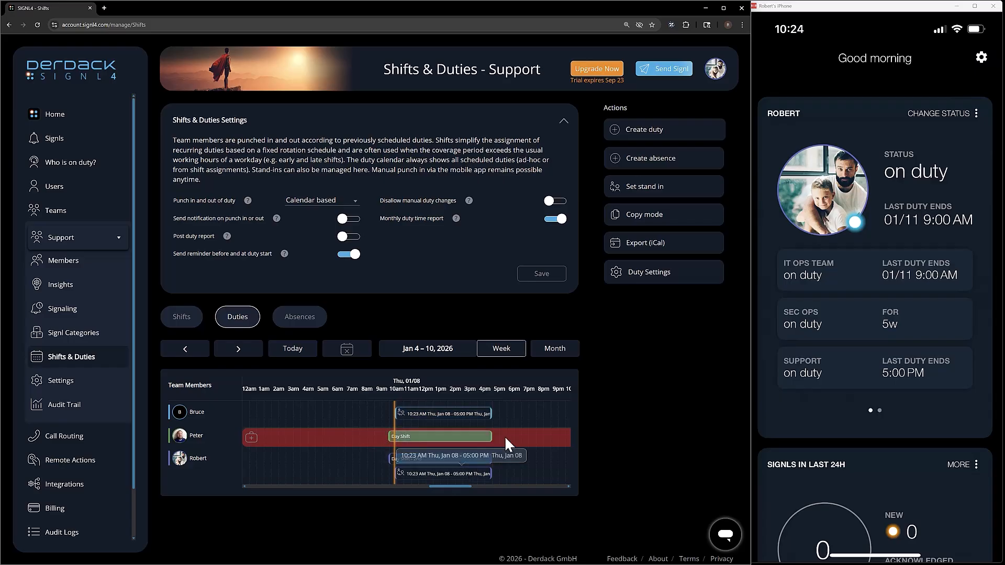
Begin a stand-in for the Day Shift - 2nd on Friday 01/09, starting at 01/09/2026 10:00 AM.
drag(452, 485, 498, 494)
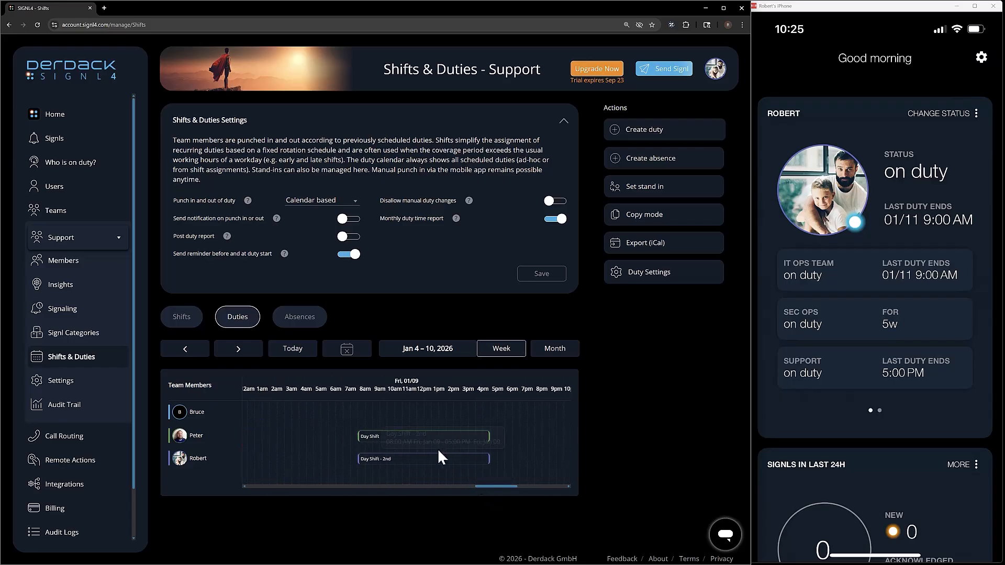
mouse_move(390, 442)
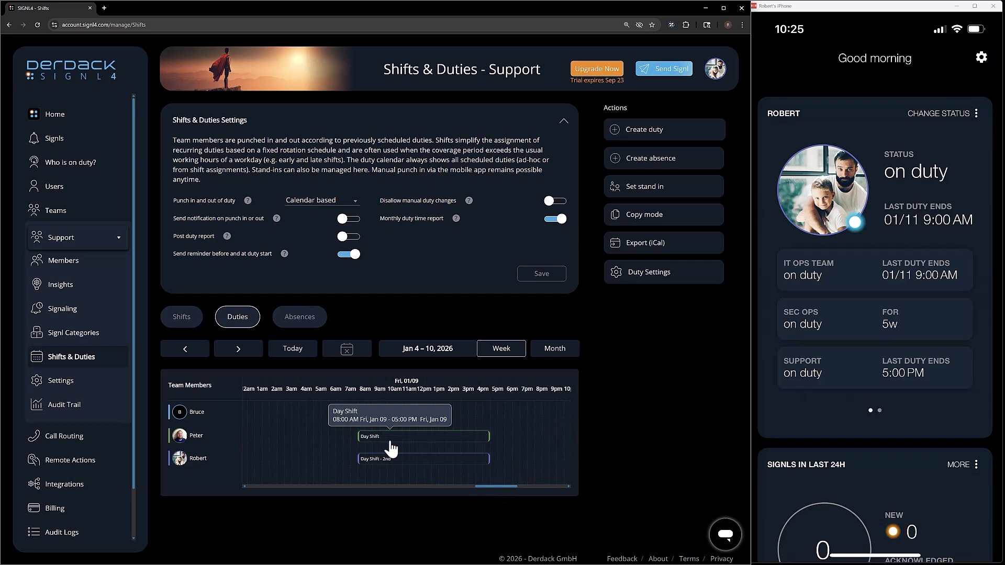
mouse_move(394, 461)
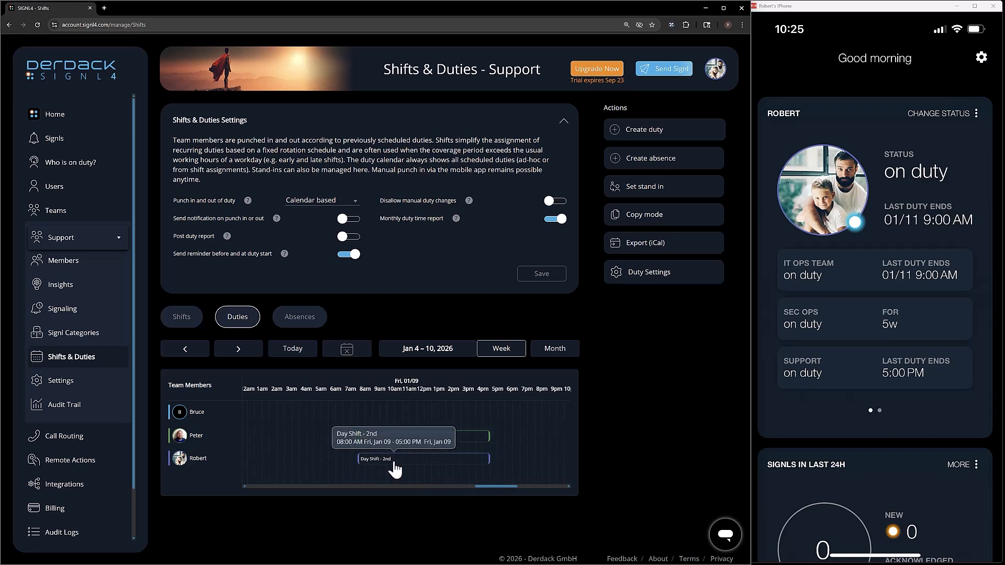
mouse_move(487, 485)
mouse_down()
mouse_move(538, 493)
mouse_move(479, 490)
mouse_up()
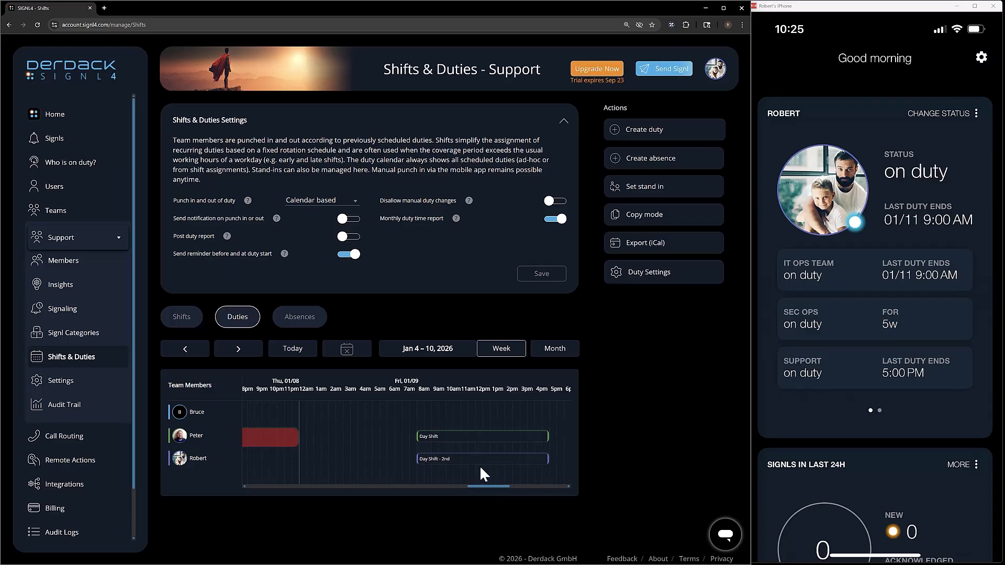
right_click(482, 465)
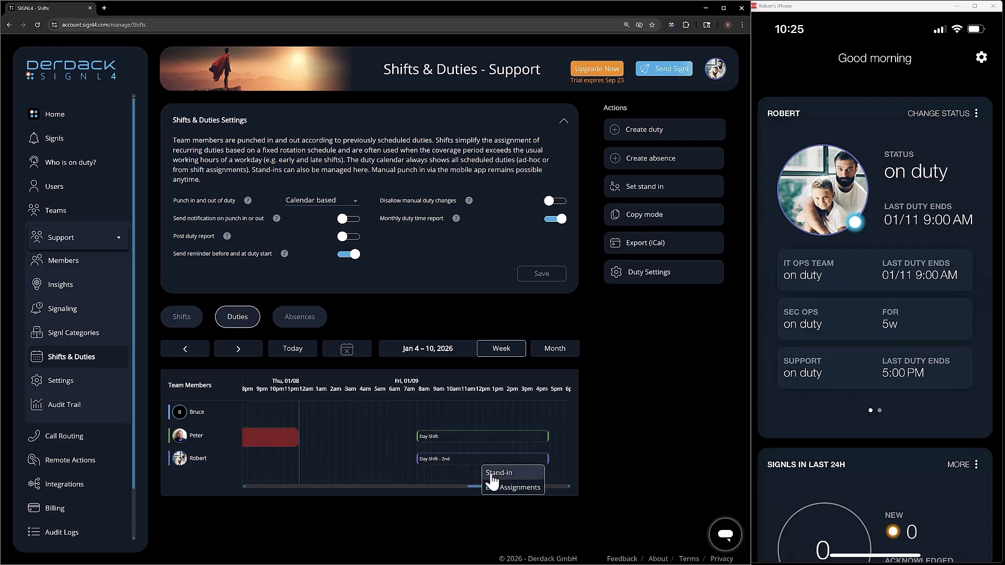
click(495, 474)
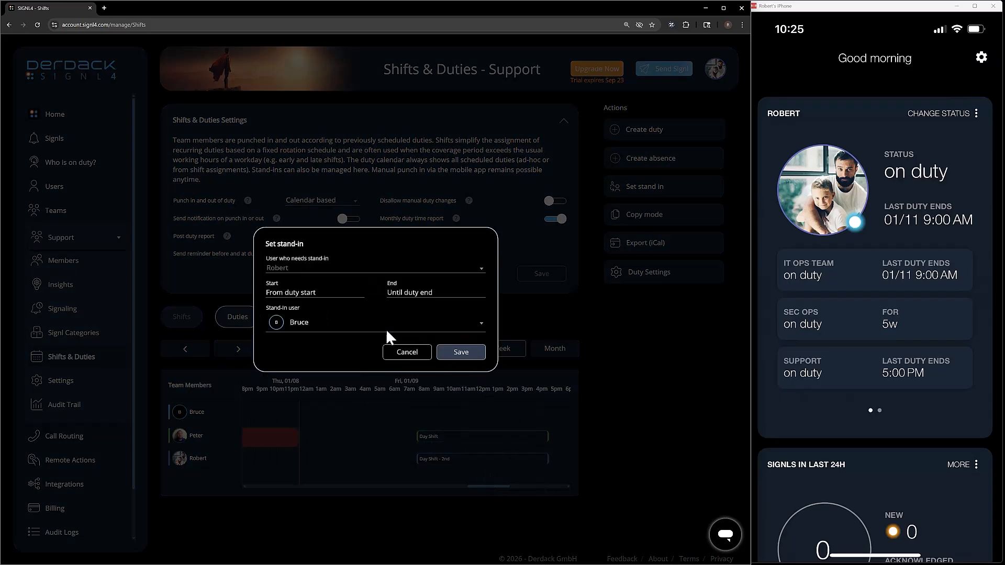
click(306, 292)
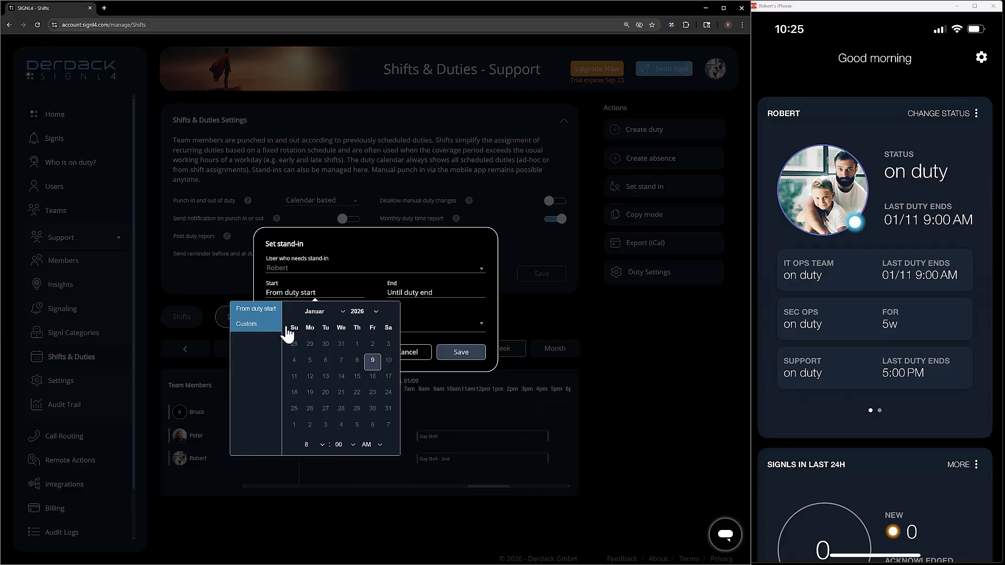
click(322, 443)
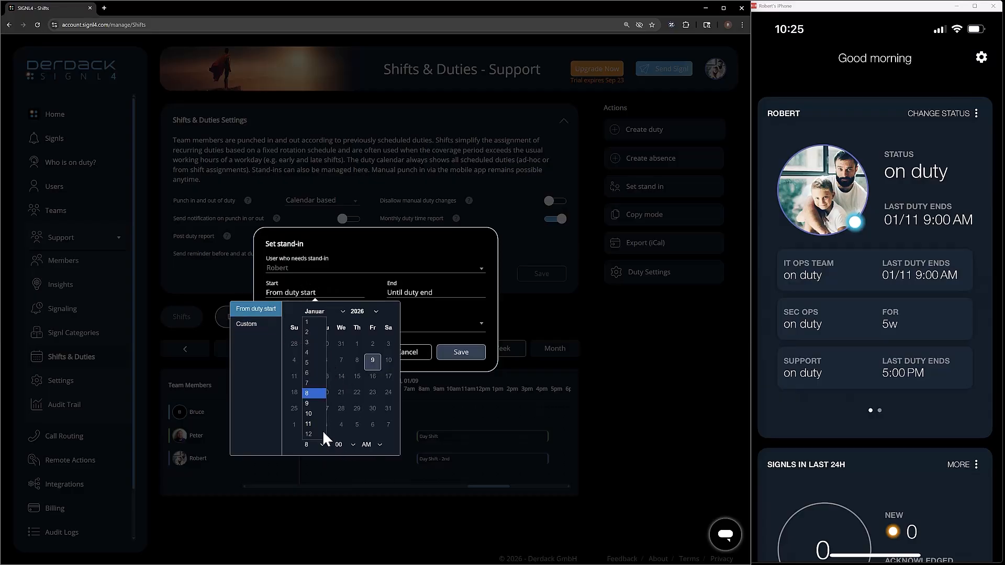
click(313, 413)
click(334, 466)
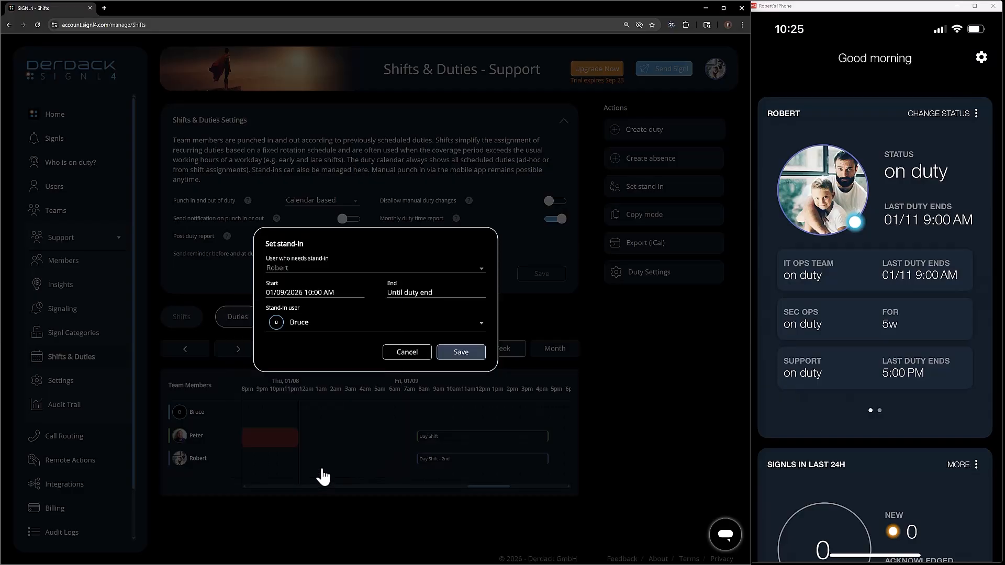
Set the stand-in's end to For 1h, keeping the first-listed member as stand-in user, and save it.
click(429, 291)
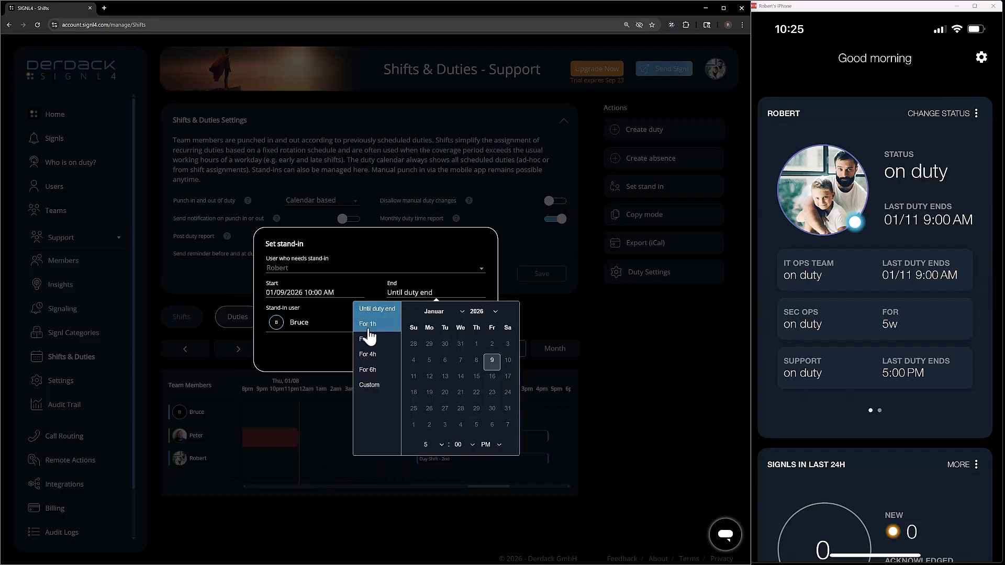
click(370, 335)
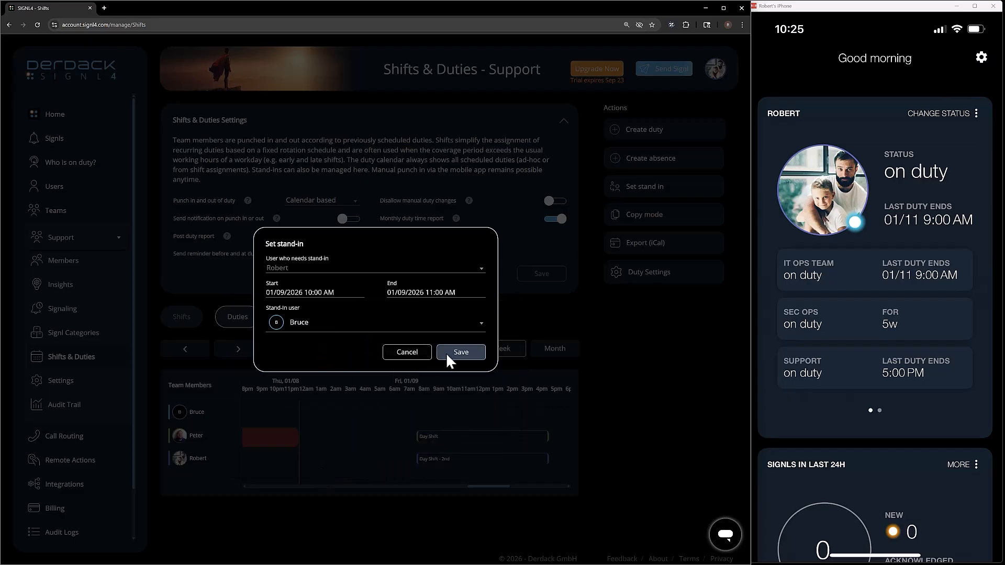
click(461, 359)
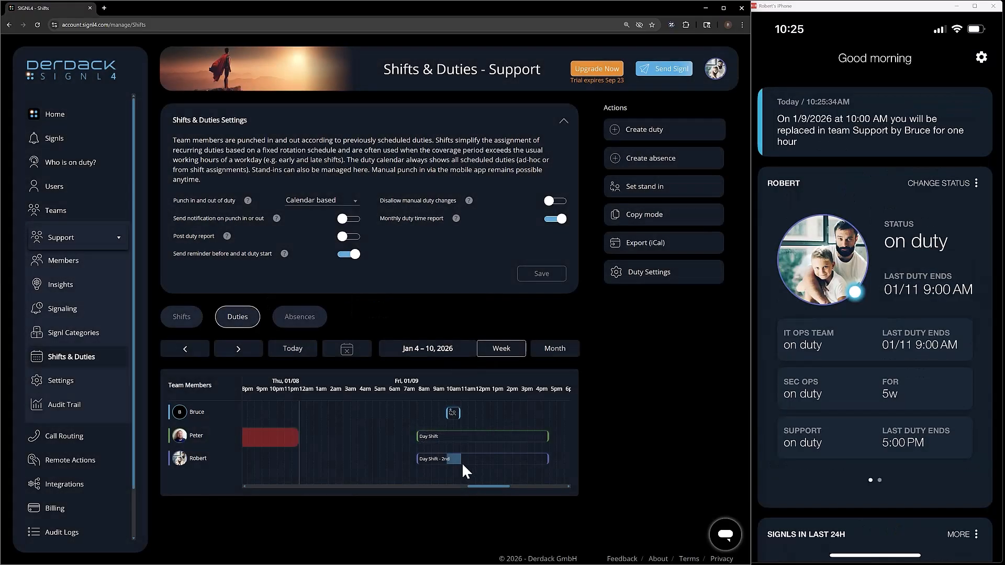
mouse_move(452, 468)
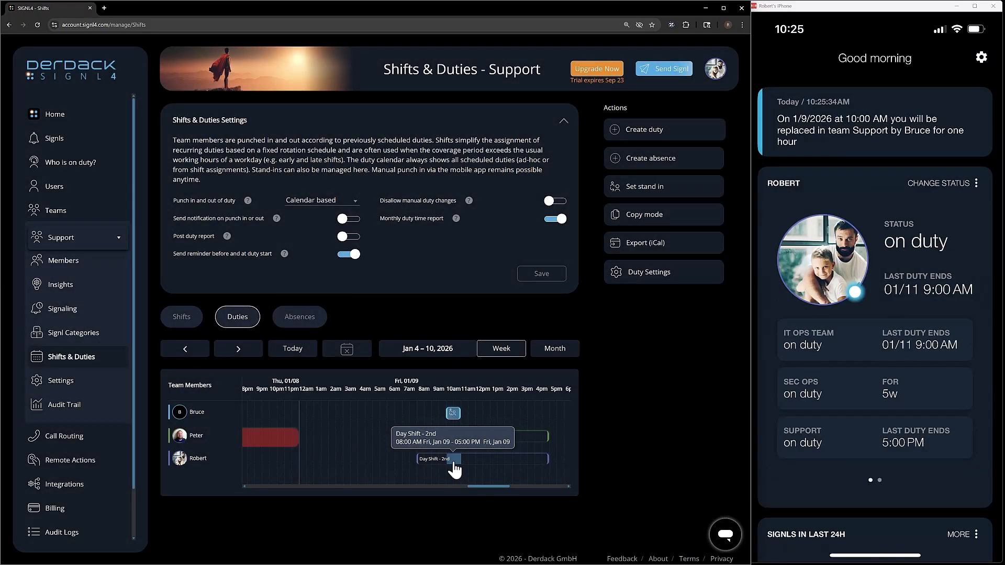
mouse_move(448, 417)
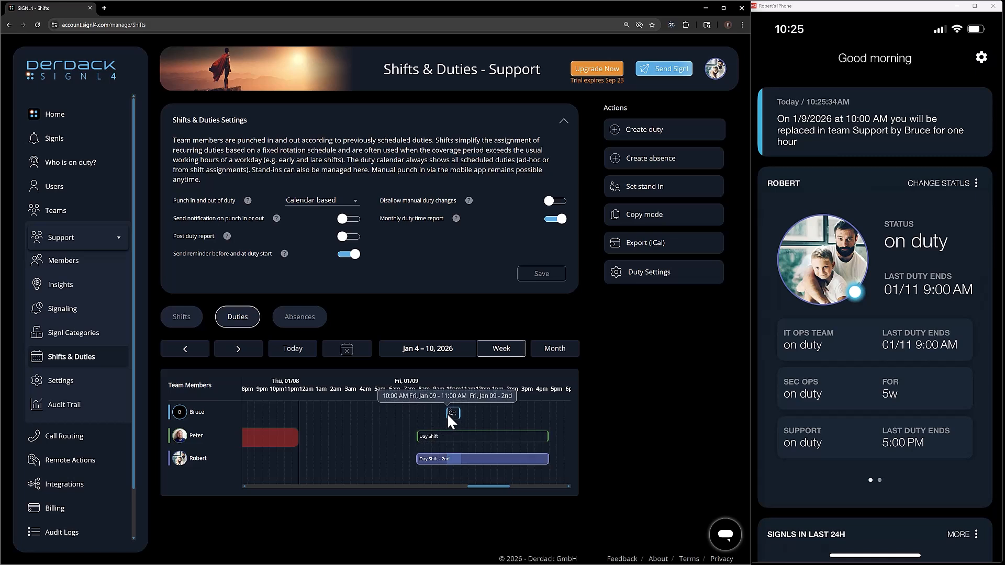